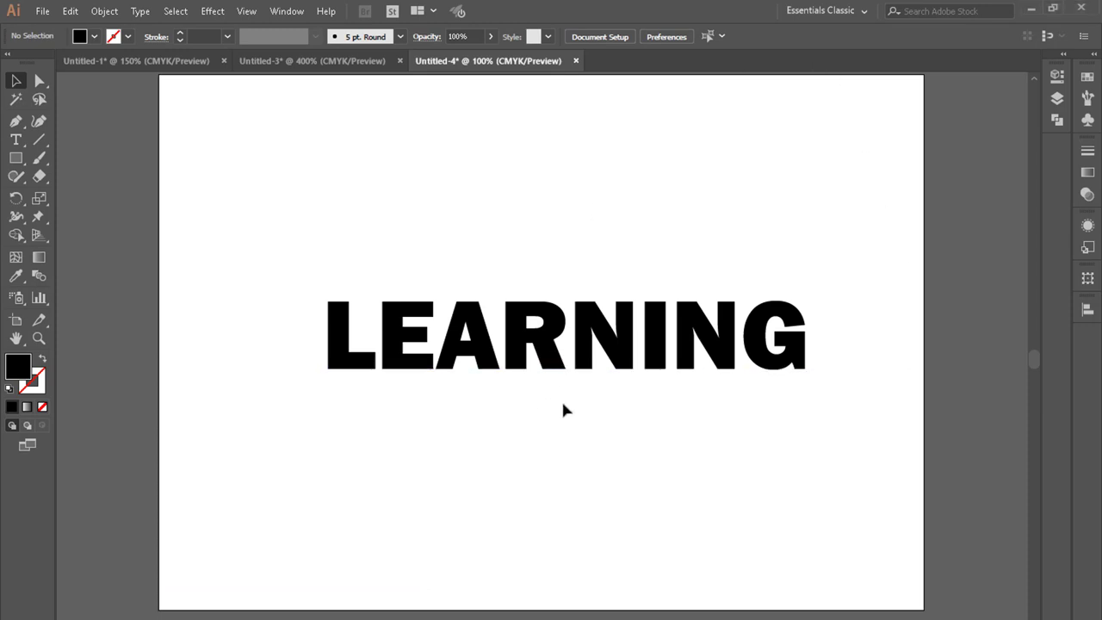
Nudge the LEARNING text into position and bring up the Place dialog
{"action": "mouse_move", "coordinate": [551, 364]}
{"action": "left_mouse_down"}
{"action": "mouse_move", "coordinate": [532, 377]}
{"action": "mouse_move", "coordinate": [565, 363]}
{"action": "mouse_move", "coordinate": [547, 344]}
{"action": "left_mouse_up"}
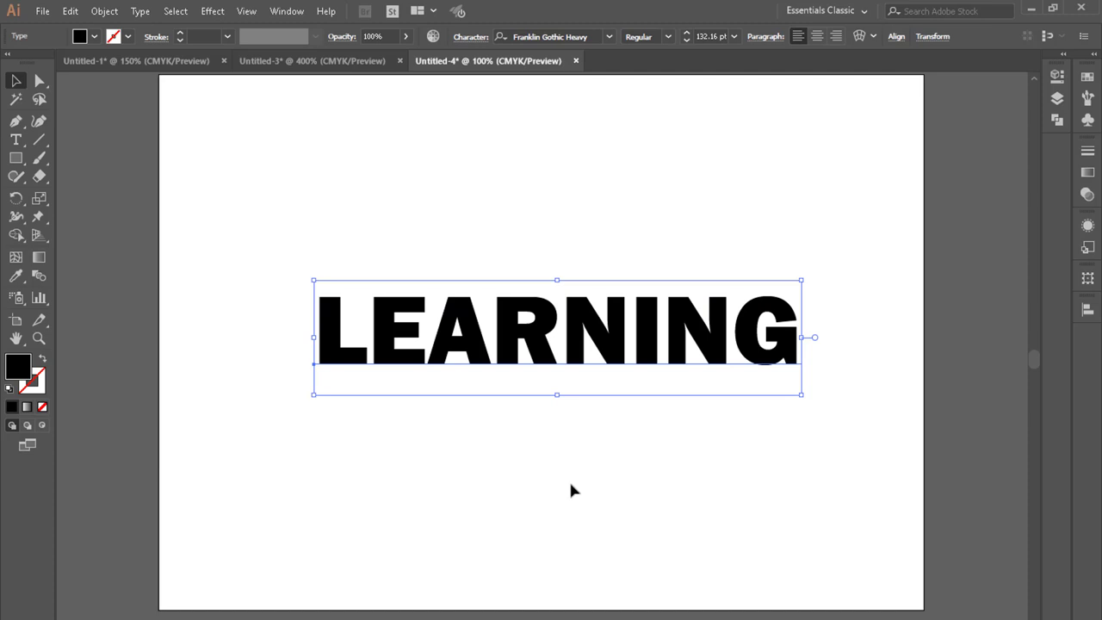
{"action": "key", "text": "ctrl+shift+p"}
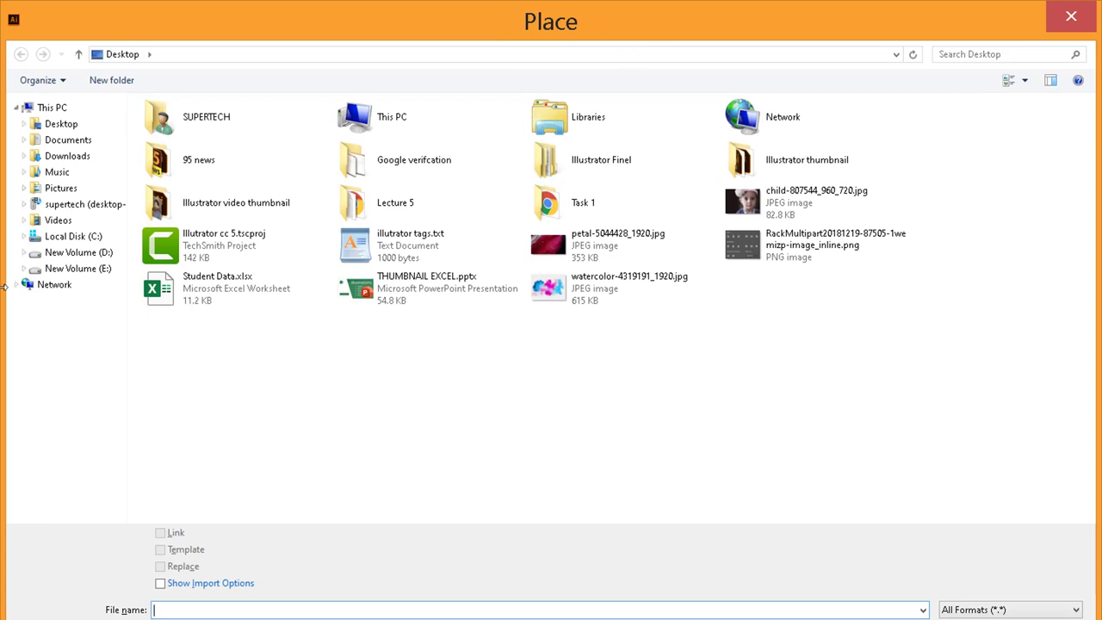
Place watercolor-4319191_1920.jpg from the Desktop across the artboard, shifted slightly right
{"action": "left_click", "coordinate": [80, 125]}
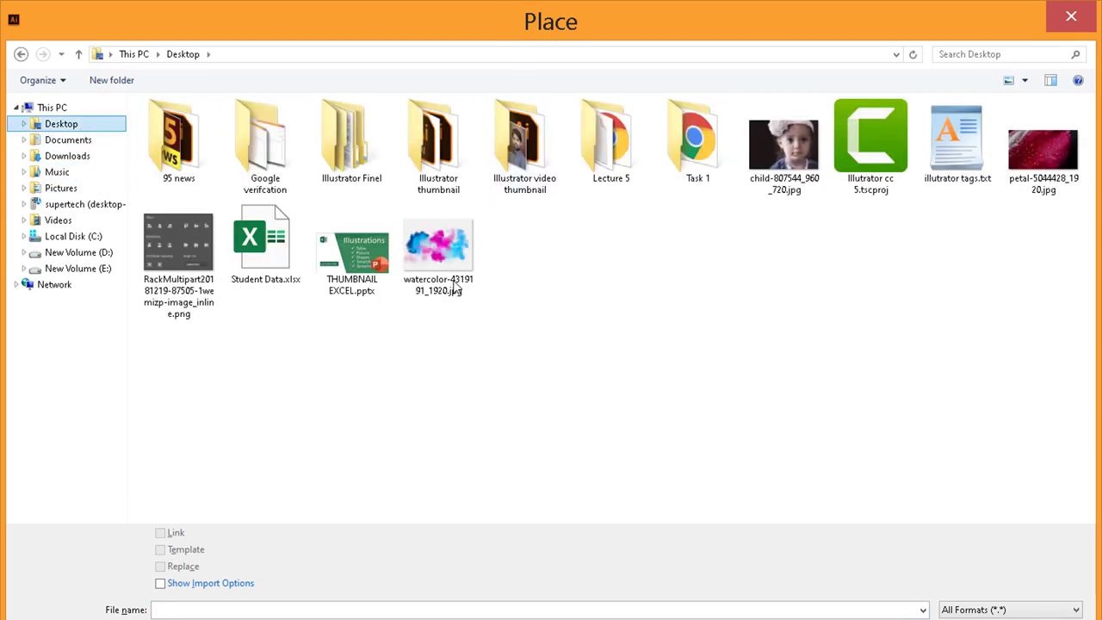
{"action": "left_click", "coordinate": [456, 287]}
{"action": "key", "text": "Return"}
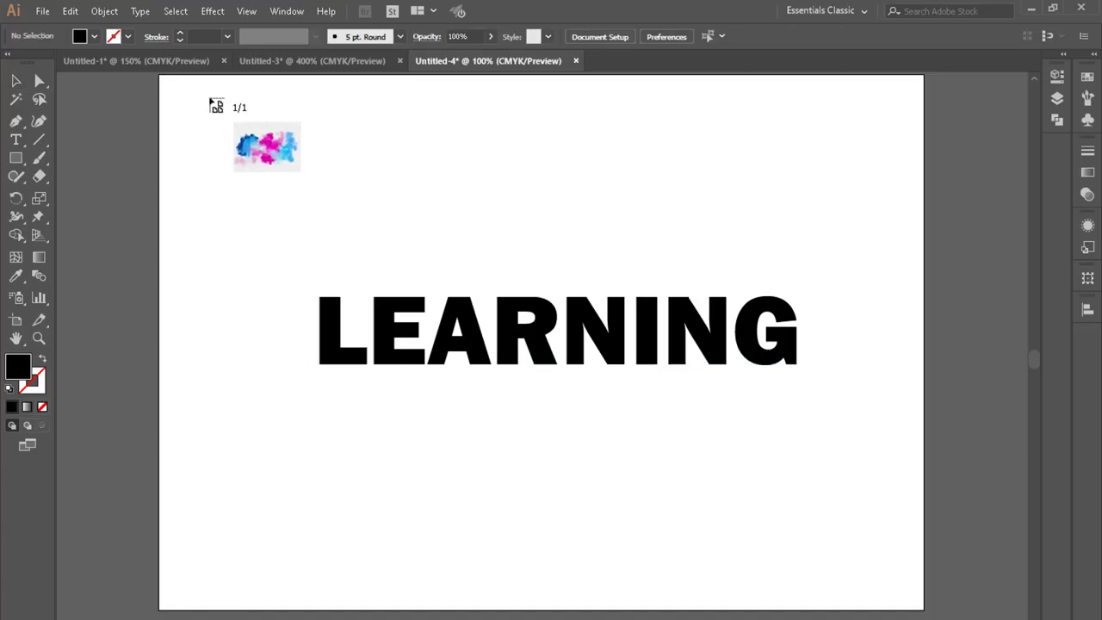
{"action": "mouse_move", "coordinate": [209, 99]}
{"action": "left_mouse_down"}
{"action": "mouse_move", "coordinate": [888, 476]}
{"action": "mouse_move", "coordinate": [995, 559]}
{"action": "left_mouse_up"}
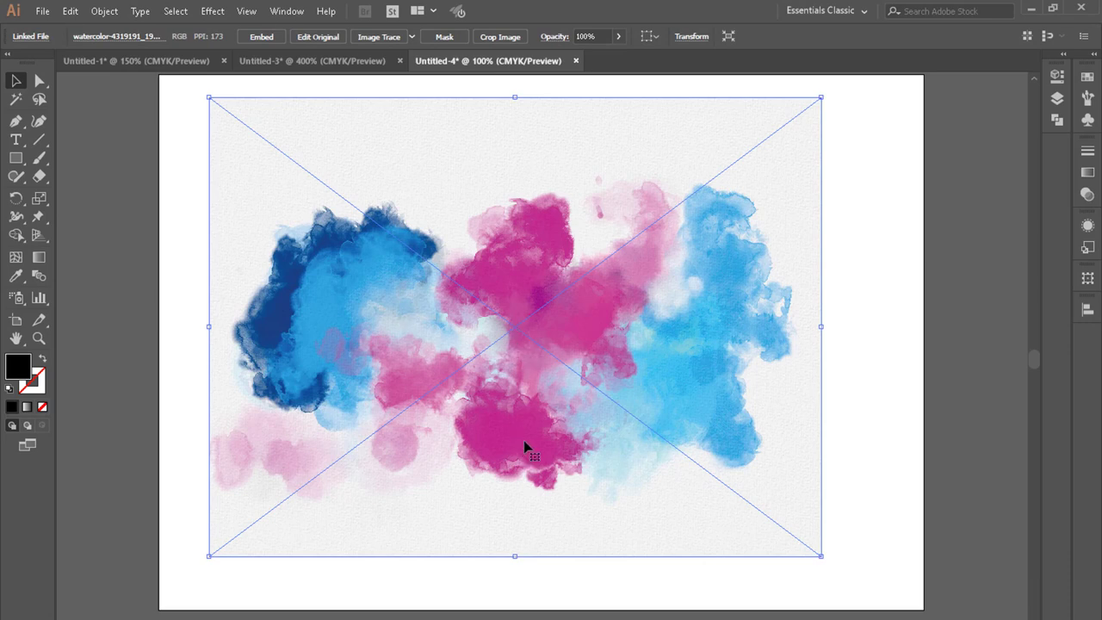
{"action": "mouse_move", "coordinate": [514, 382]}
{"action": "left_mouse_down"}
{"action": "mouse_move", "coordinate": [596, 332]}
{"action": "mouse_move", "coordinate": [634, 348]}
{"action": "left_mouse_up"}
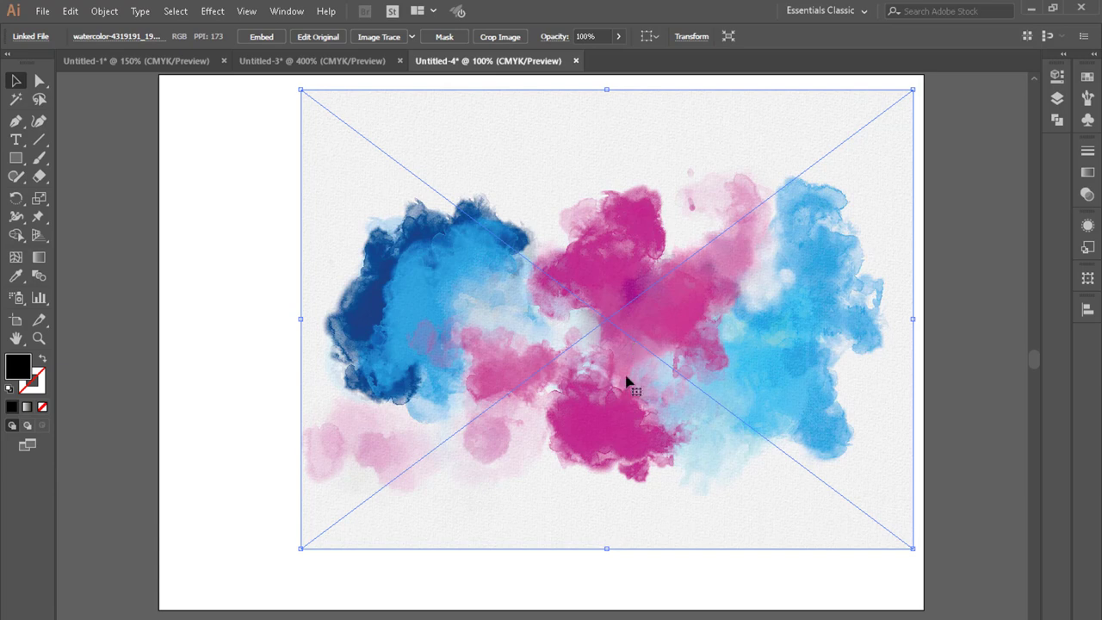
Send the watercolour image behind LEARNING and clip it to the letters with Make Clipping Mask
{"action": "key", "text": "ctrl+bracketleft"}
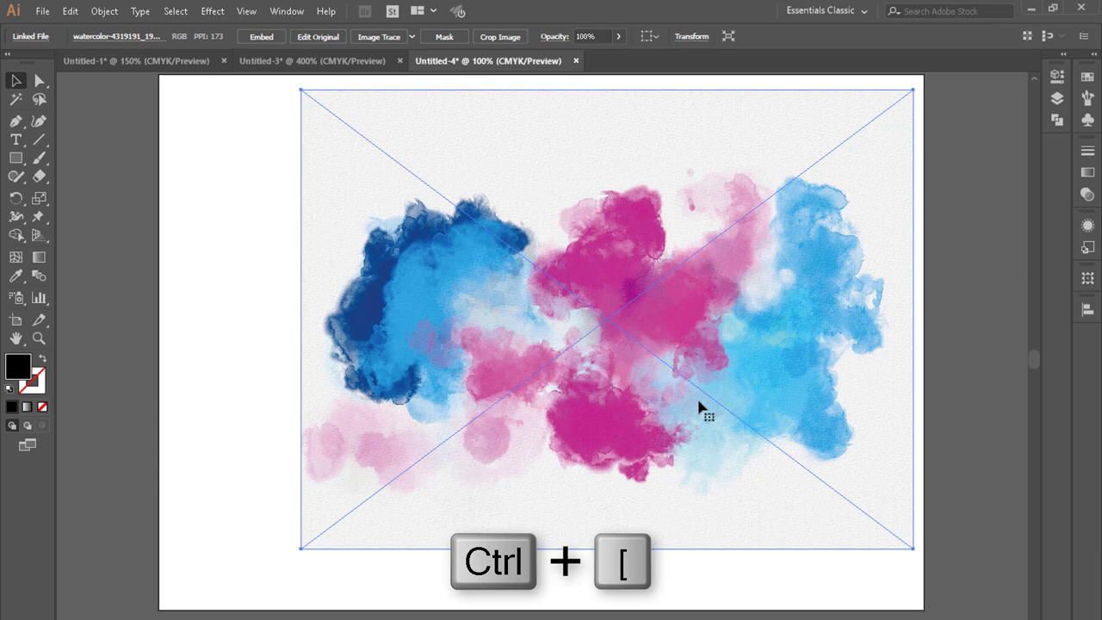
{"action": "key", "text": "ctrl+bracketleft"}
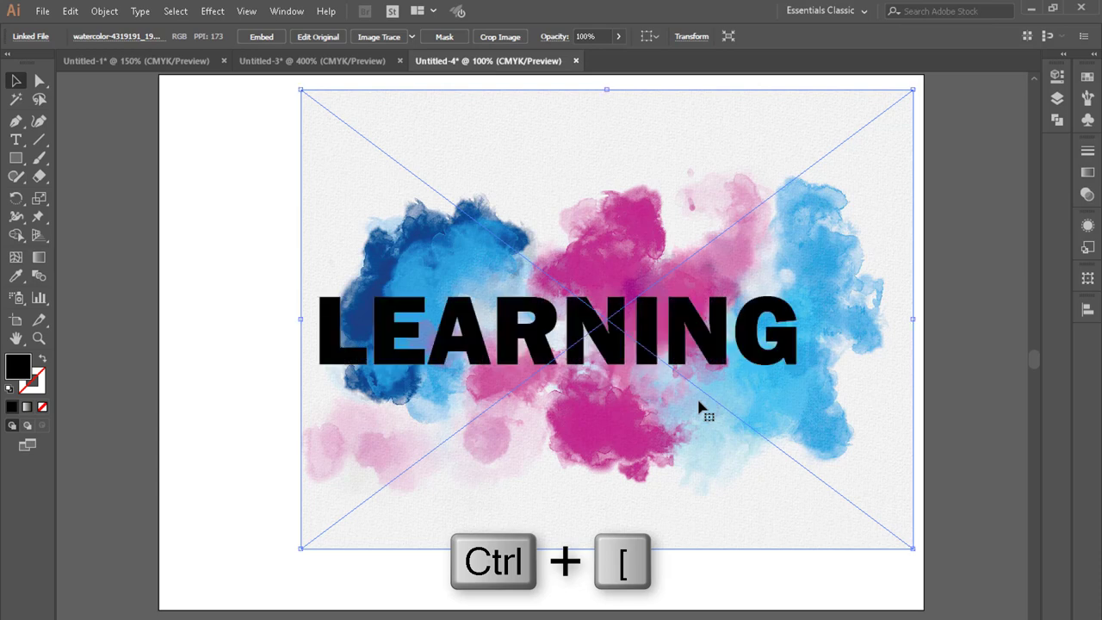
{"action": "mouse_move", "coordinate": [686, 422]}
{"action": "left_mouse_down"}
{"action": "mouse_move", "coordinate": [664, 422]}
{"action": "mouse_move", "coordinate": [691, 442]}
{"action": "mouse_move", "coordinate": [676, 444]}
{"action": "mouse_move", "coordinate": [676, 477]}
{"action": "left_mouse_up"}
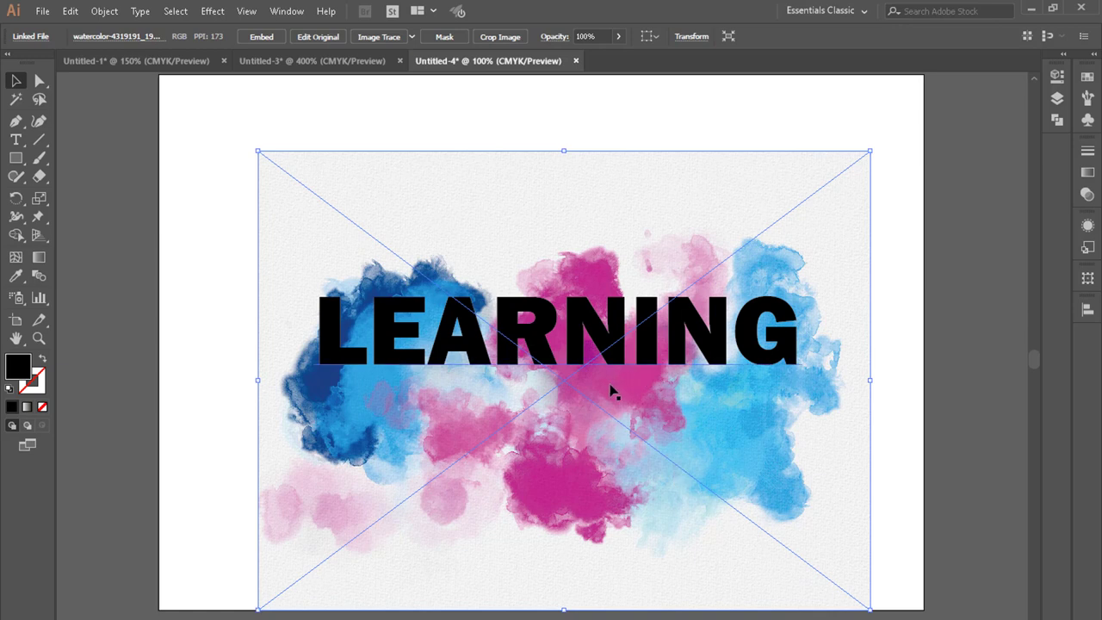
{"action": "mouse_move", "coordinate": [184, 111]}
{"action": "left_mouse_down"}
{"action": "mouse_move", "coordinate": [298, 248]}
{"action": "mouse_move", "coordinate": [785, 433]}
{"action": "mouse_move", "coordinate": [883, 429]}
{"action": "left_mouse_up"}
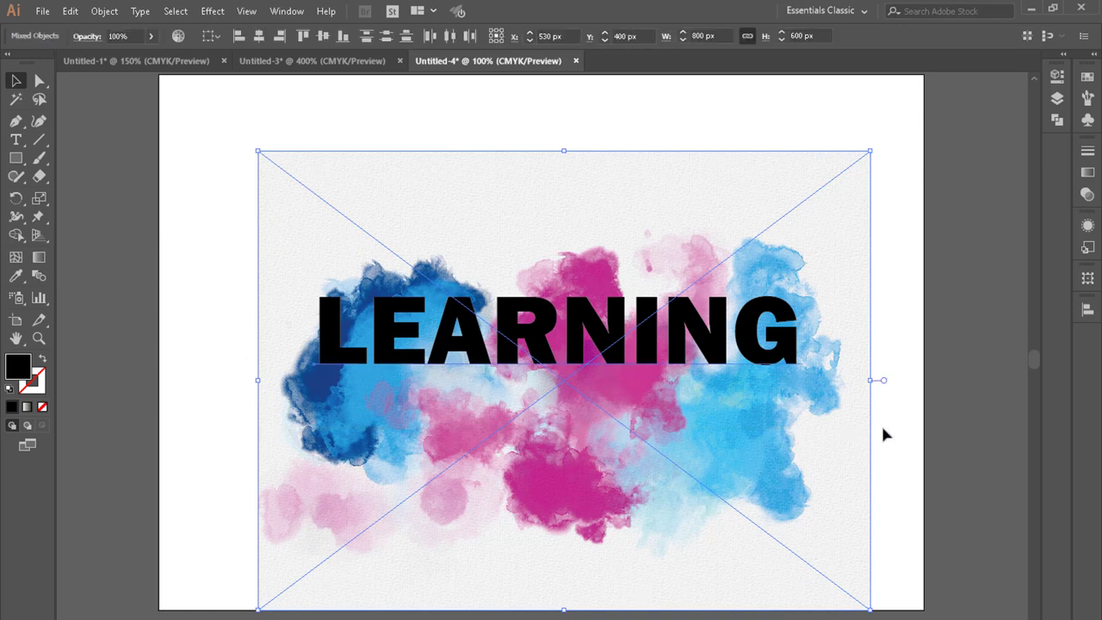
{"action": "right_click", "coordinate": [605, 342]}
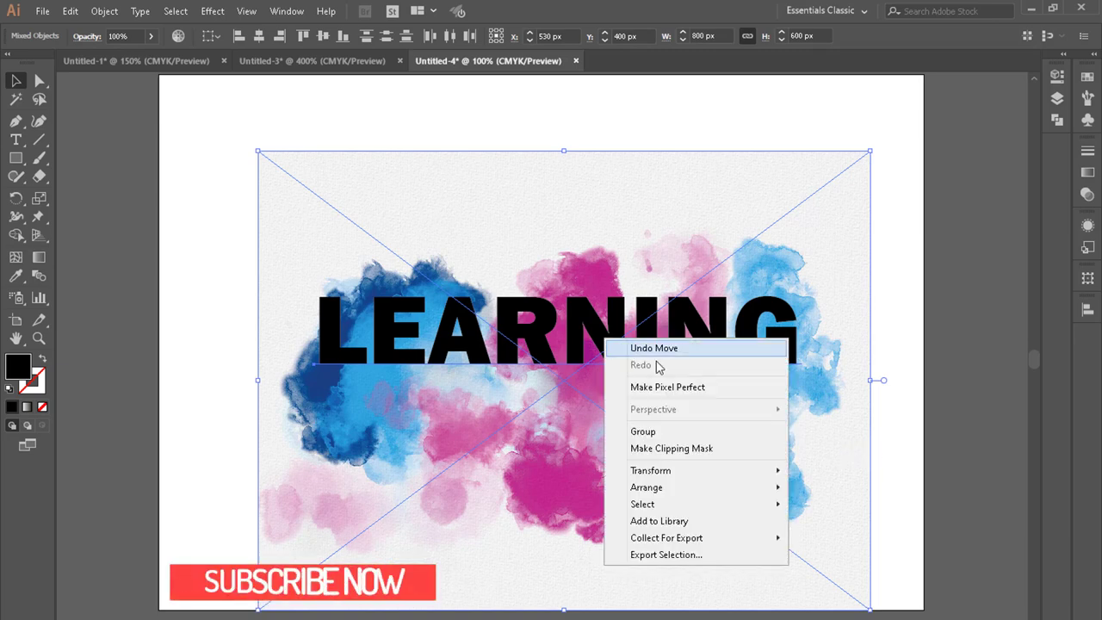
{"action": "left_click", "coordinate": [699, 449]}
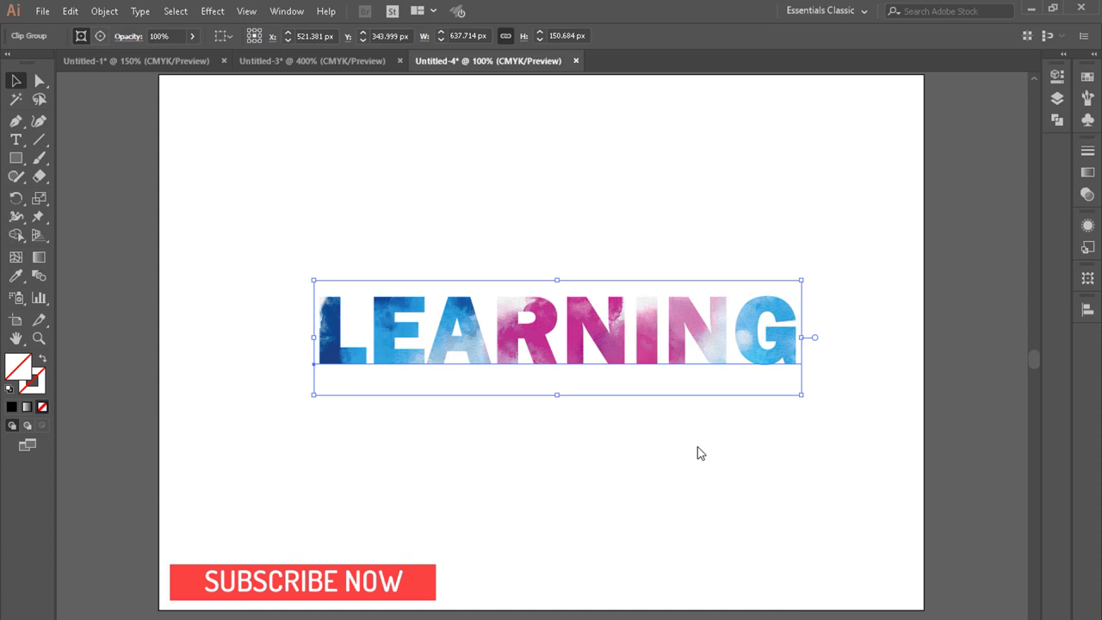
{"action": "left_click", "coordinate": [642, 511]}
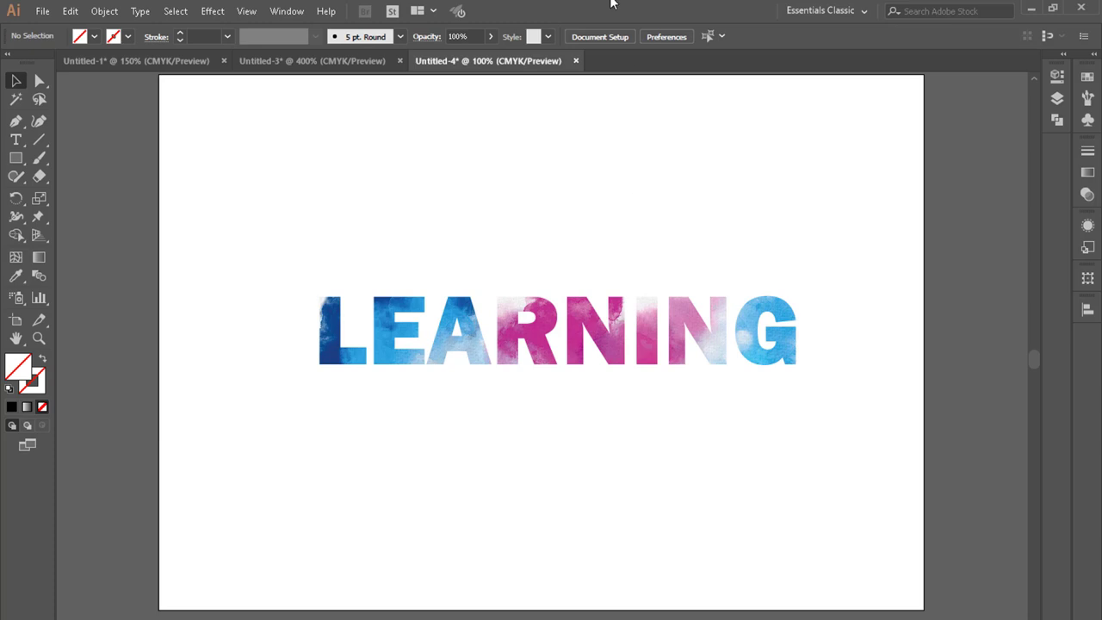
In Untitled-3, set the Rectangle Tool's fill colour to pure red
{"action": "left_click", "coordinate": [301, 62]}
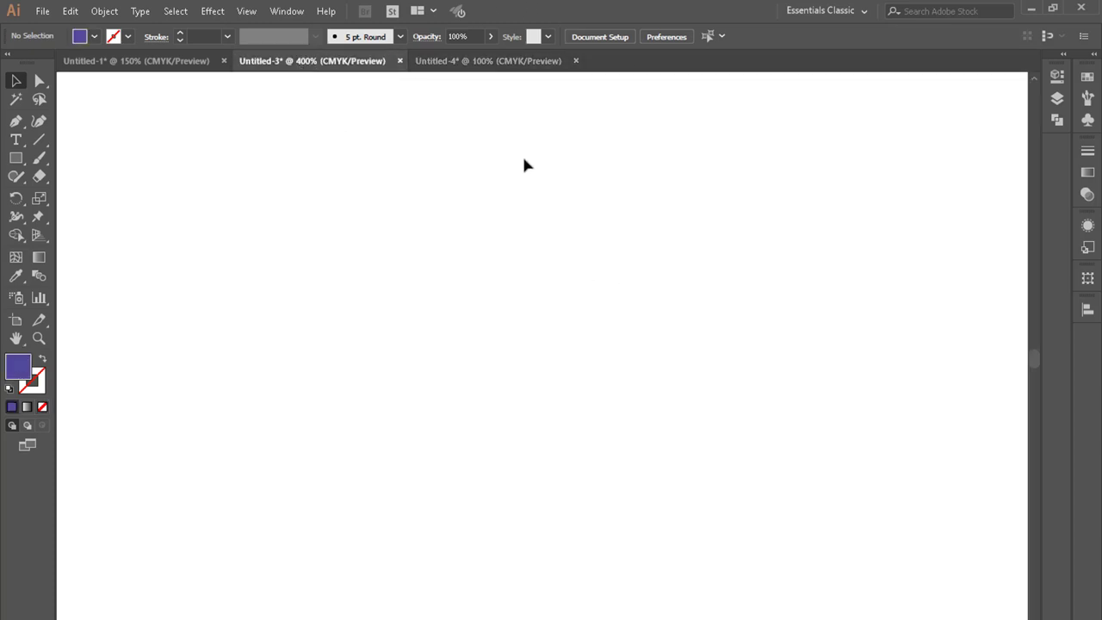
{"action": "left_click", "coordinate": [16, 160]}
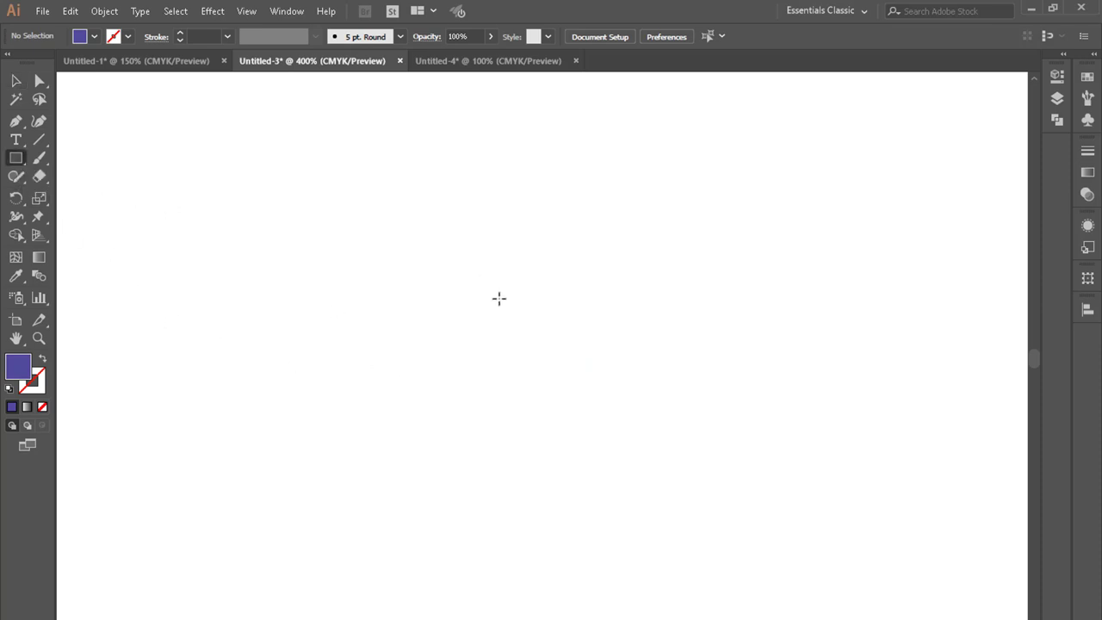
{"action": "double_click", "coordinate": [19, 368]}
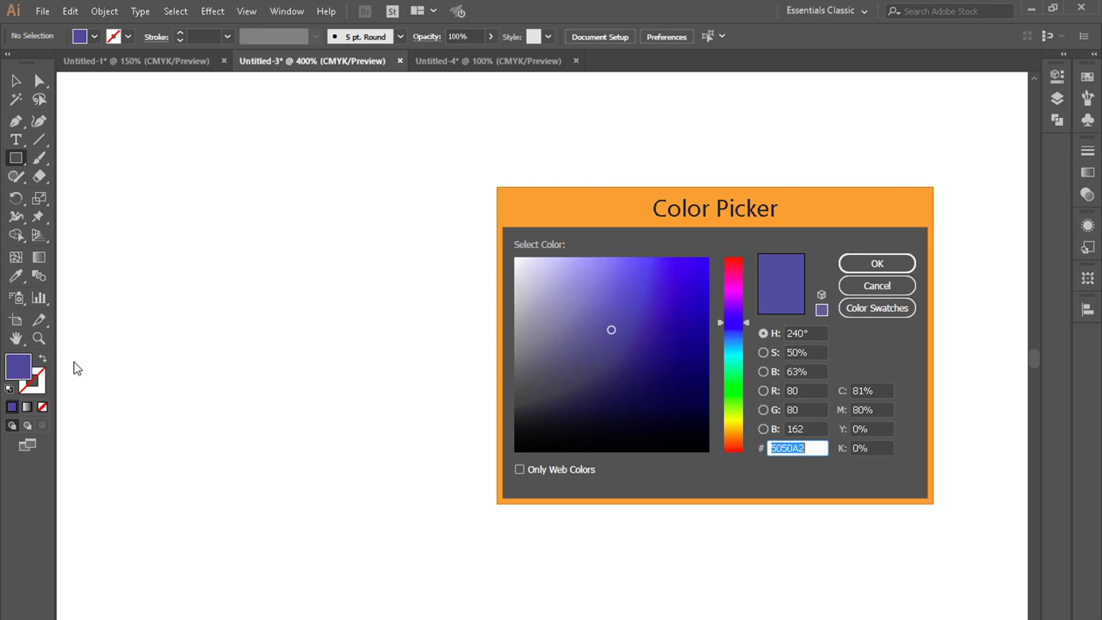
{"action": "left_click", "coordinate": [734, 271]}
{"action": "left_click_drag", "start_coordinate": [734, 272], "coordinate": [734, 258]}
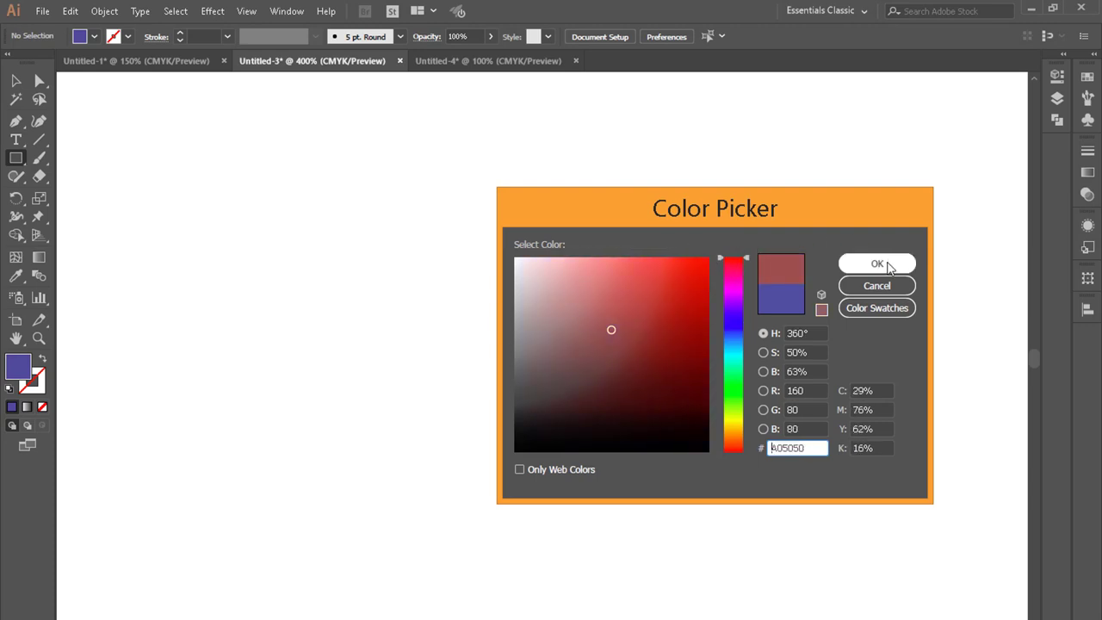
{"action": "left_click", "coordinate": [704, 261]}
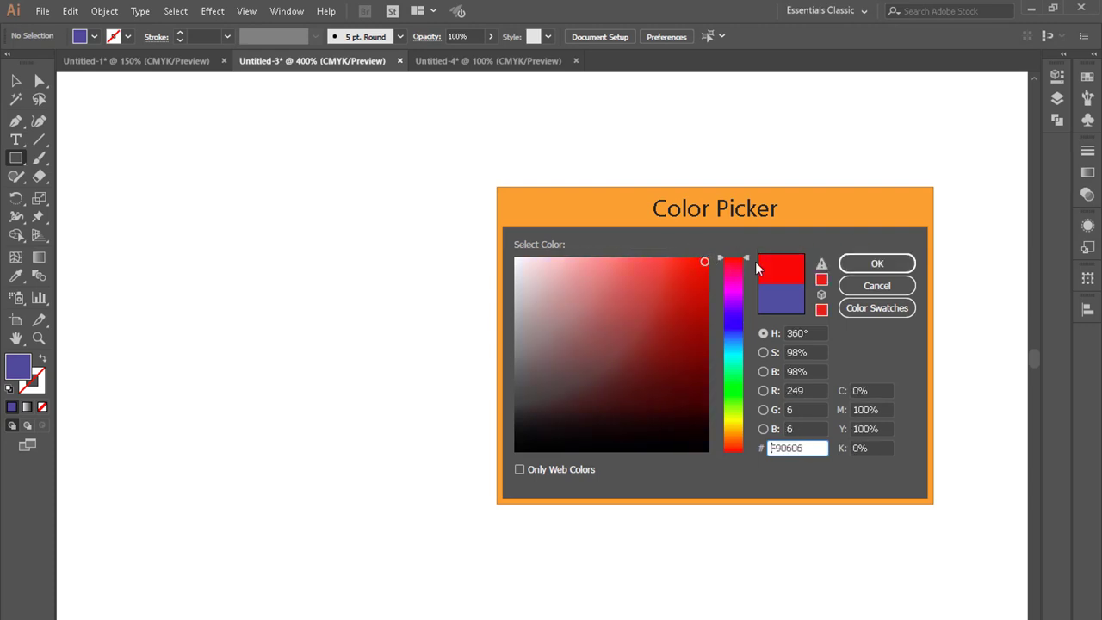
{"action": "left_click", "coordinate": [875, 266]}
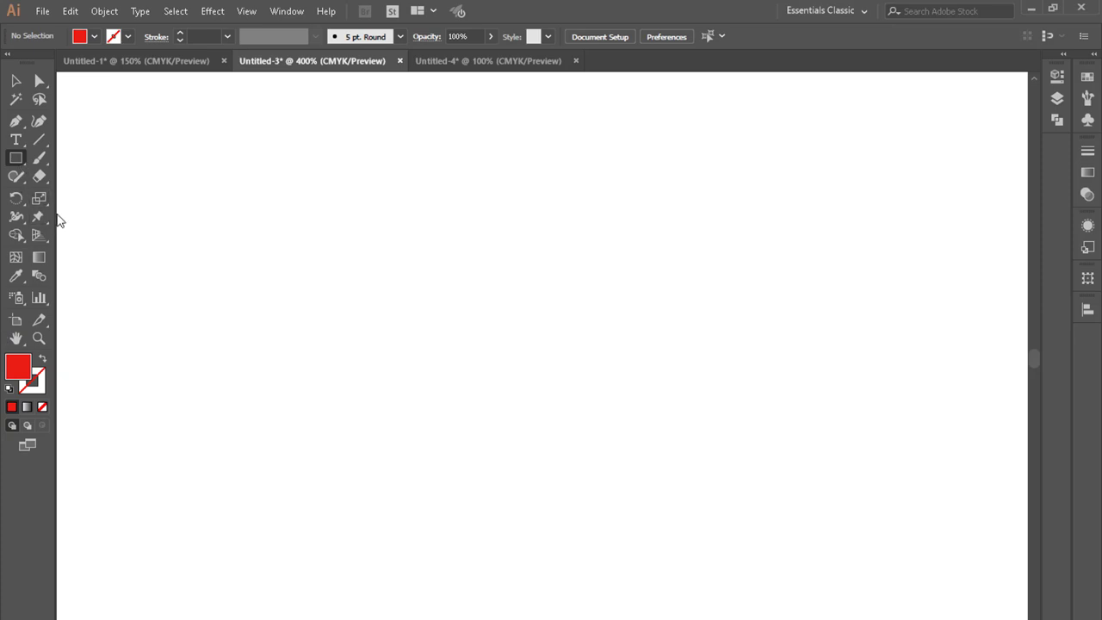
Create a 115 × 75 px rectangle
{"action": "left_click", "coordinate": [500, 337]}
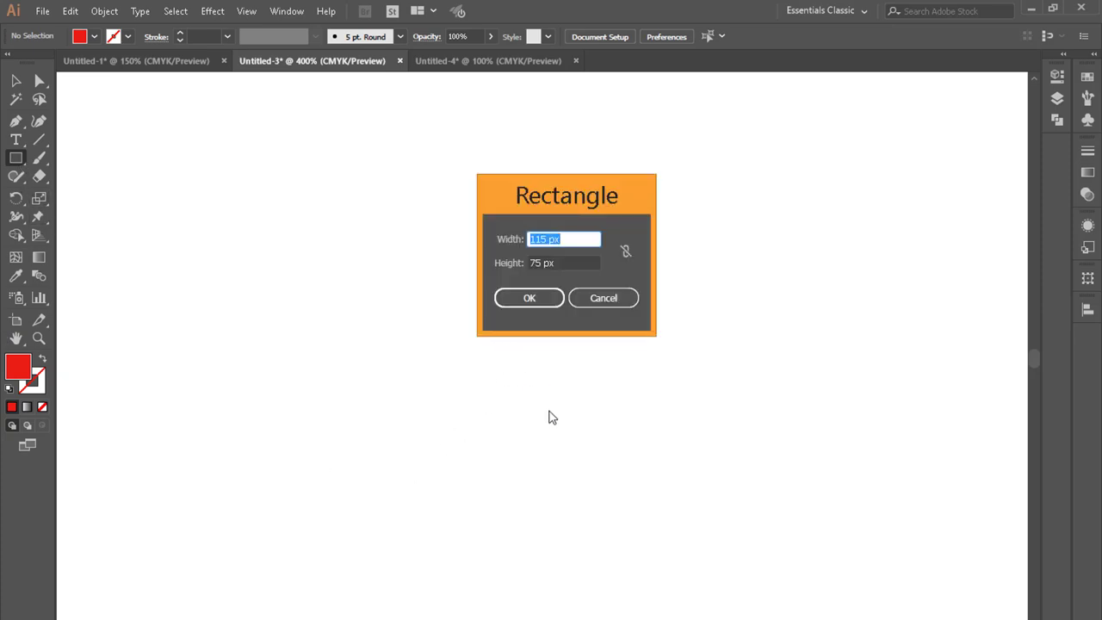
{"action": "type", "text": "115"}
{"action": "key", "text": "Tab"}
{"action": "type", "text": "75"}
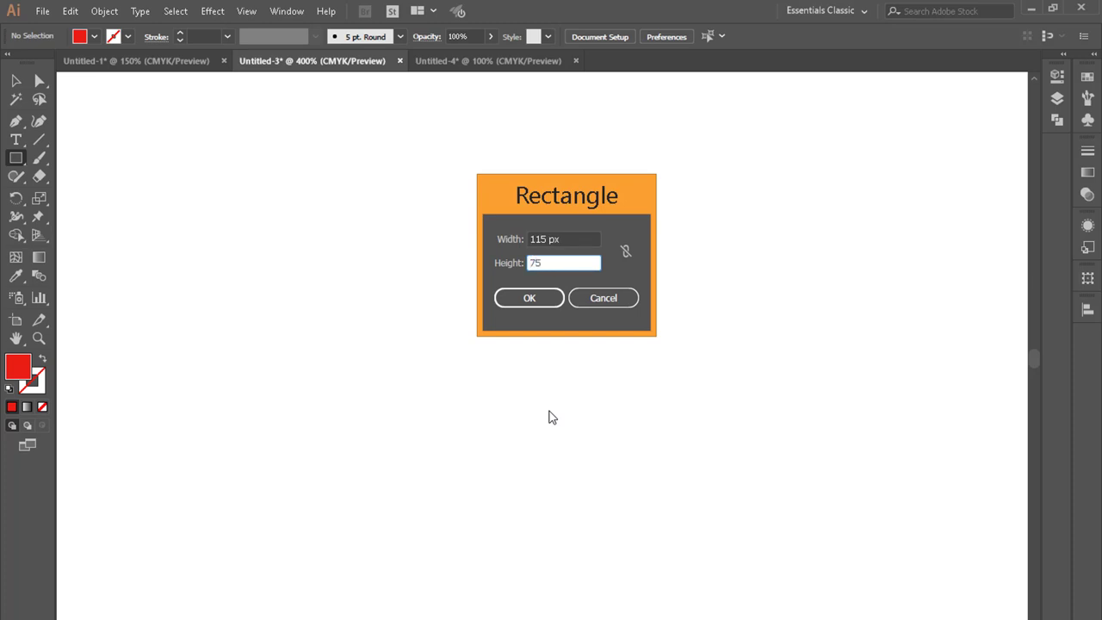
{"action": "key", "text": "Return"}
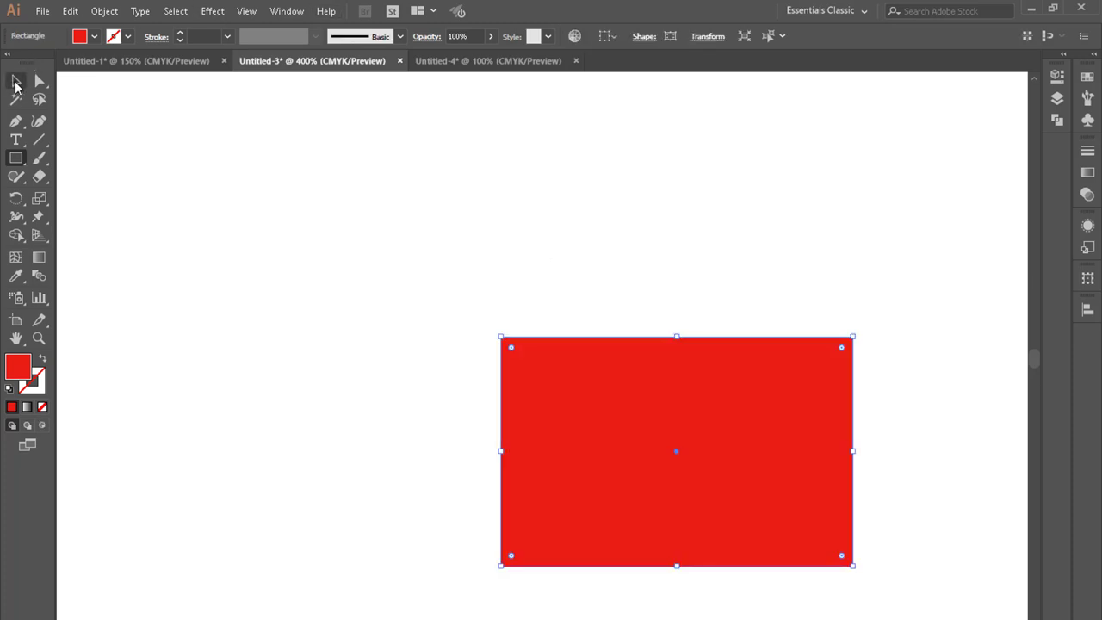
{"action": "left_click", "coordinate": [16, 83]}
Reposition the red rectangle and duplicate it to its left
{"action": "left_click_drag", "start_coordinate": [635, 476], "coordinate": [632, 390]}
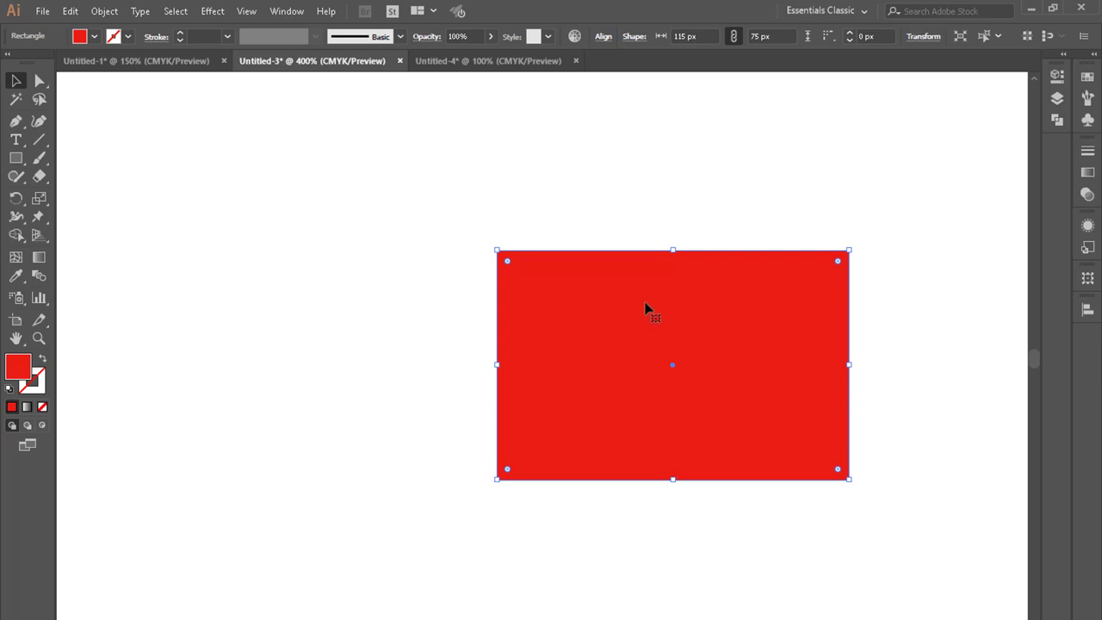
{"action": "left_click_drag", "start_coordinate": [645, 307], "coordinate": [639, 319]}
{"action": "left_click_drag", "start_coordinate": [626, 376], "coordinate": [652, 357]}
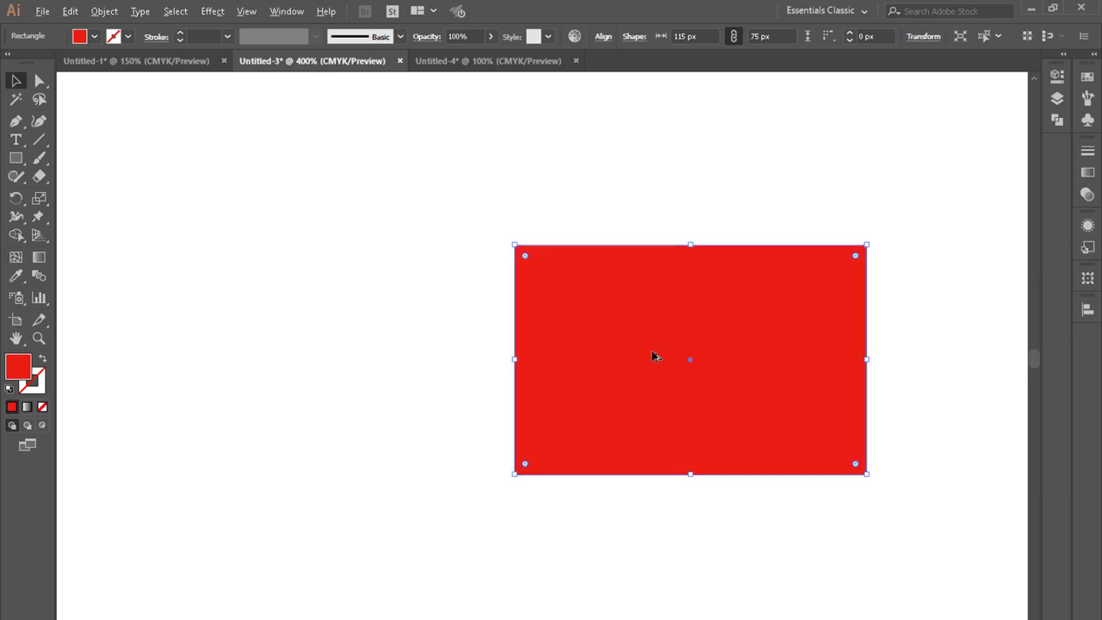
{"action": "left_click_drag", "start_coordinate": [652, 356], "coordinate": [271, 365]}
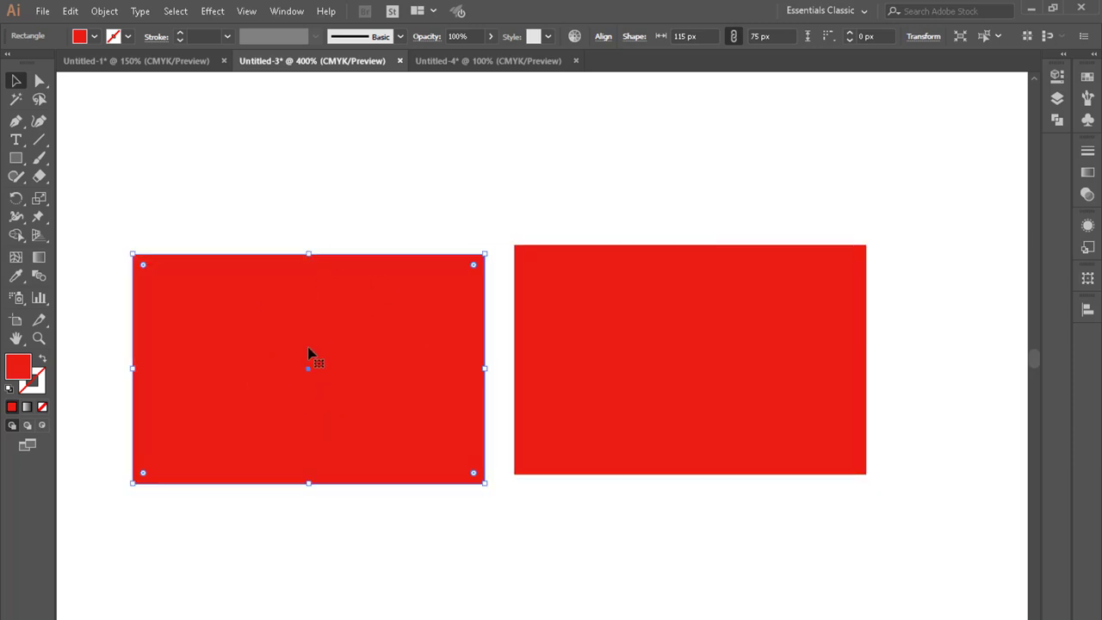
Rotate the left copy 90° to stand 75 × 115 px, then zoom out to 300%
{"action": "left_click", "coordinate": [1058, 76]}
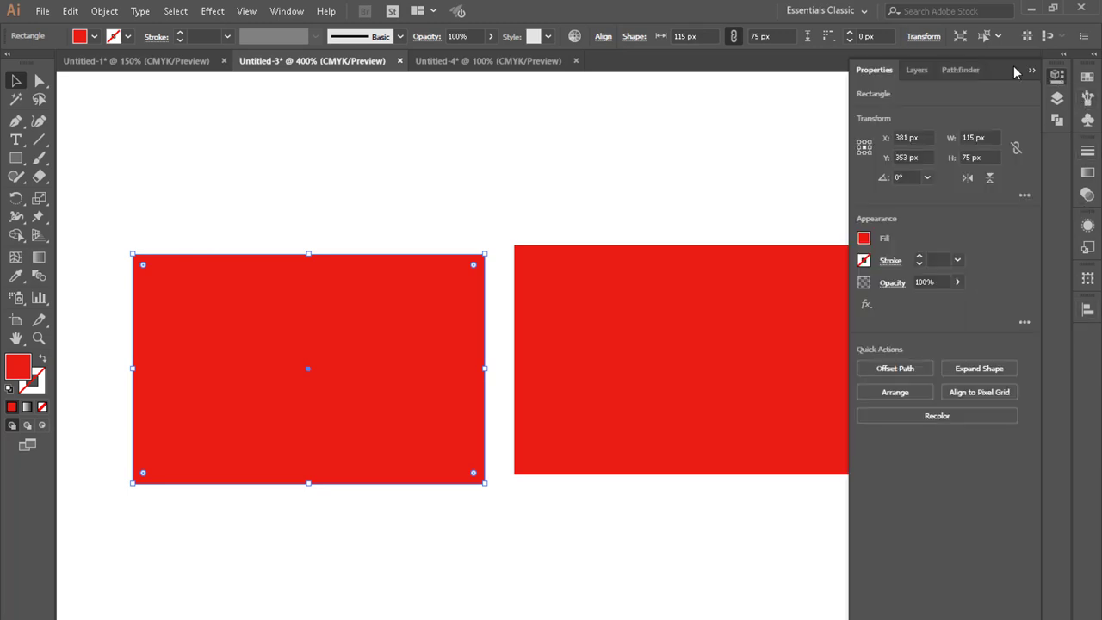
{"action": "left_click", "coordinate": [909, 175]}
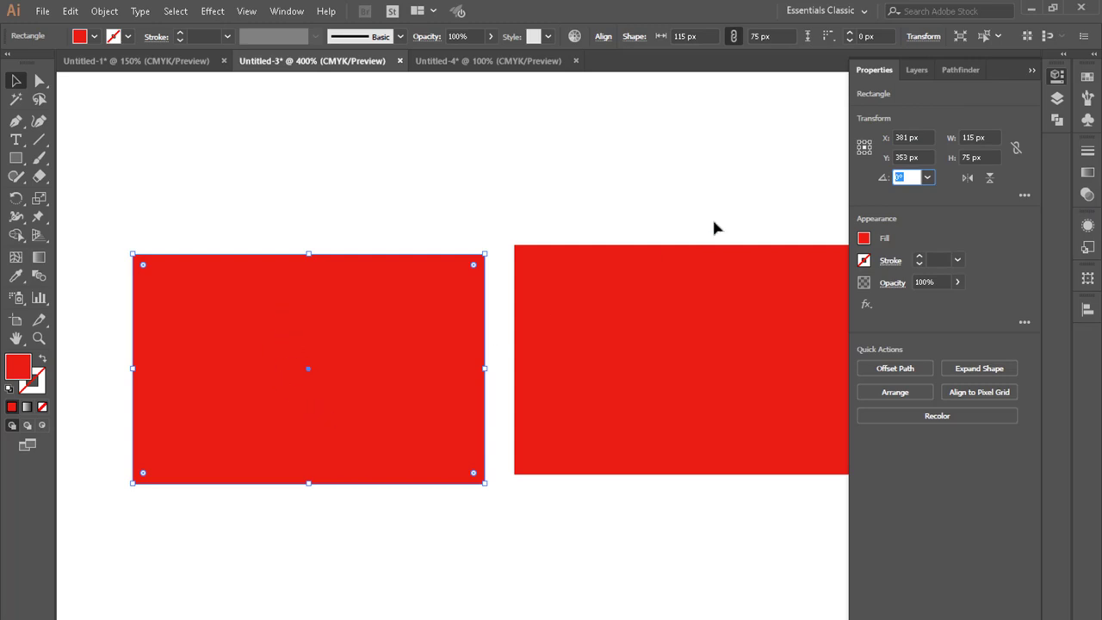
{"action": "type", "text": "90"}
{"action": "key", "text": "Return"}
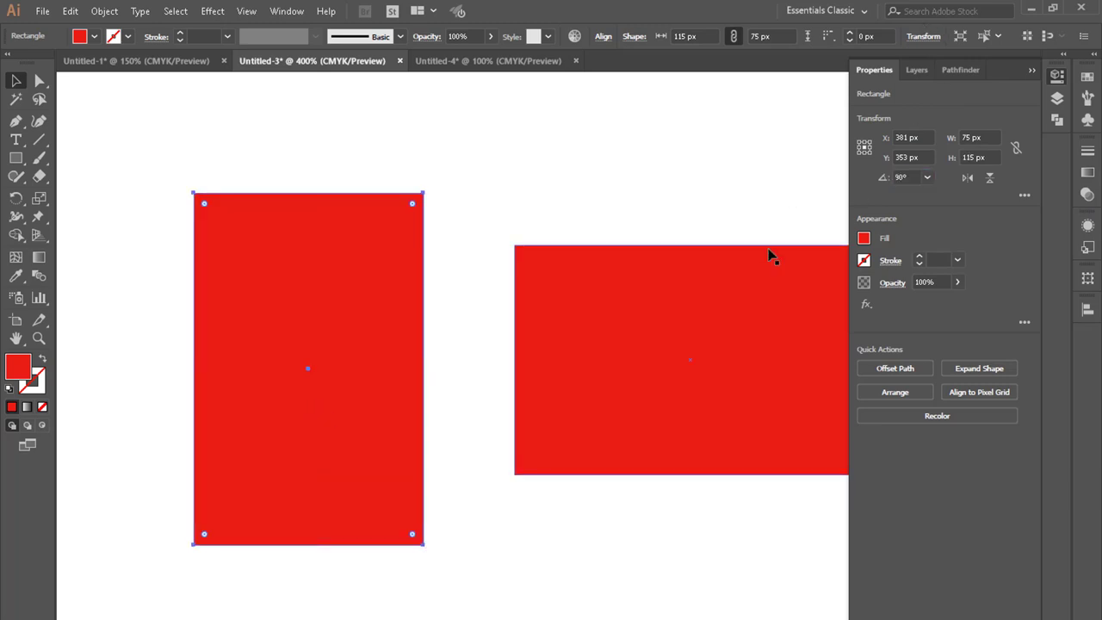
{"action": "key", "text": "ctrl+minus"}
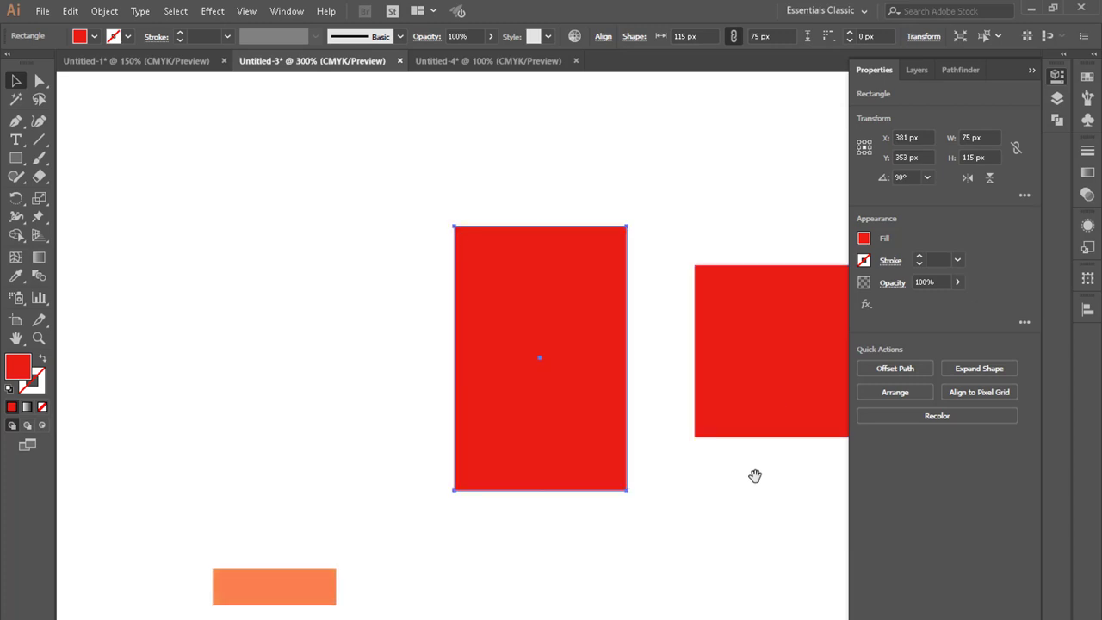
{"action": "left_click_drag", "start_coordinate": [753, 474], "coordinate": [548, 500]}
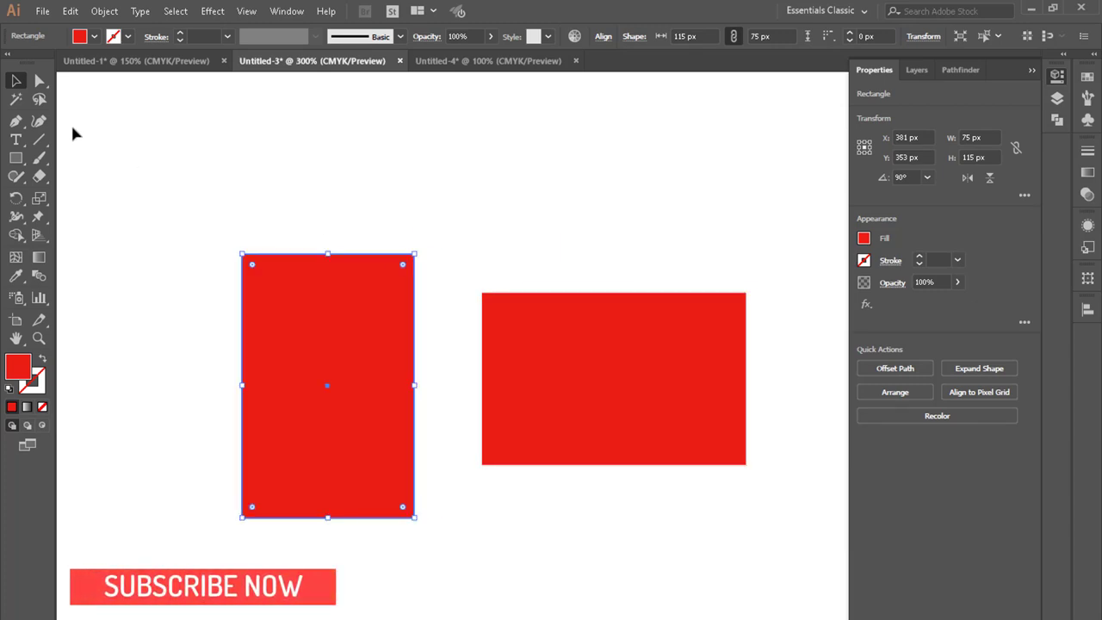
Align both rectangles relative to the selection on their right and bottom edges
{"action": "left_click_drag", "start_coordinate": [149, 167], "coordinate": [811, 561]}
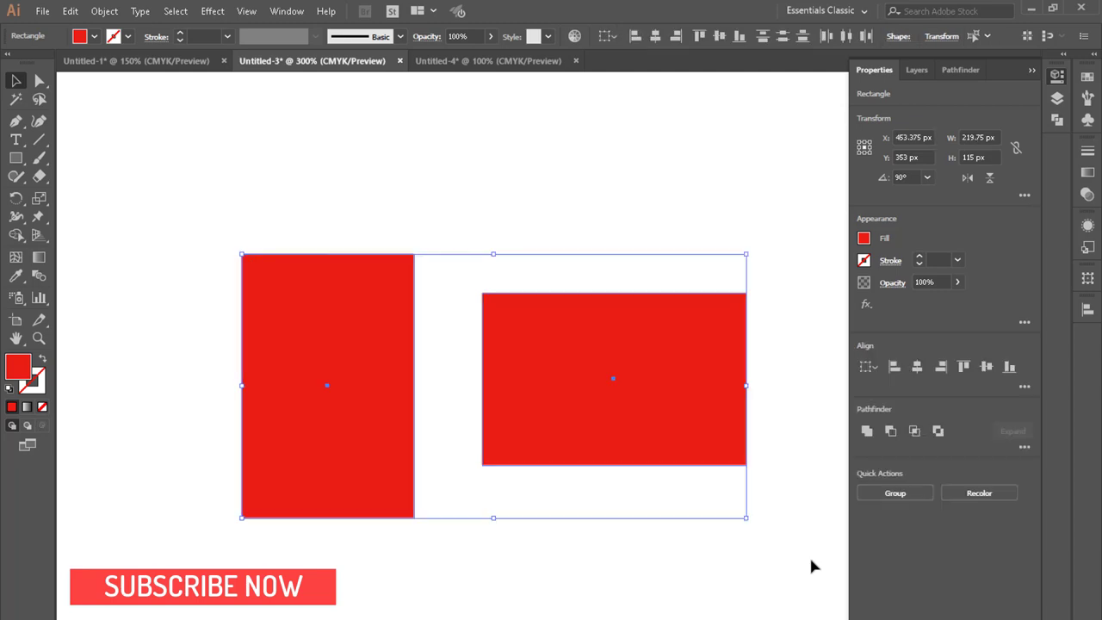
{"action": "left_click", "coordinate": [1025, 386]}
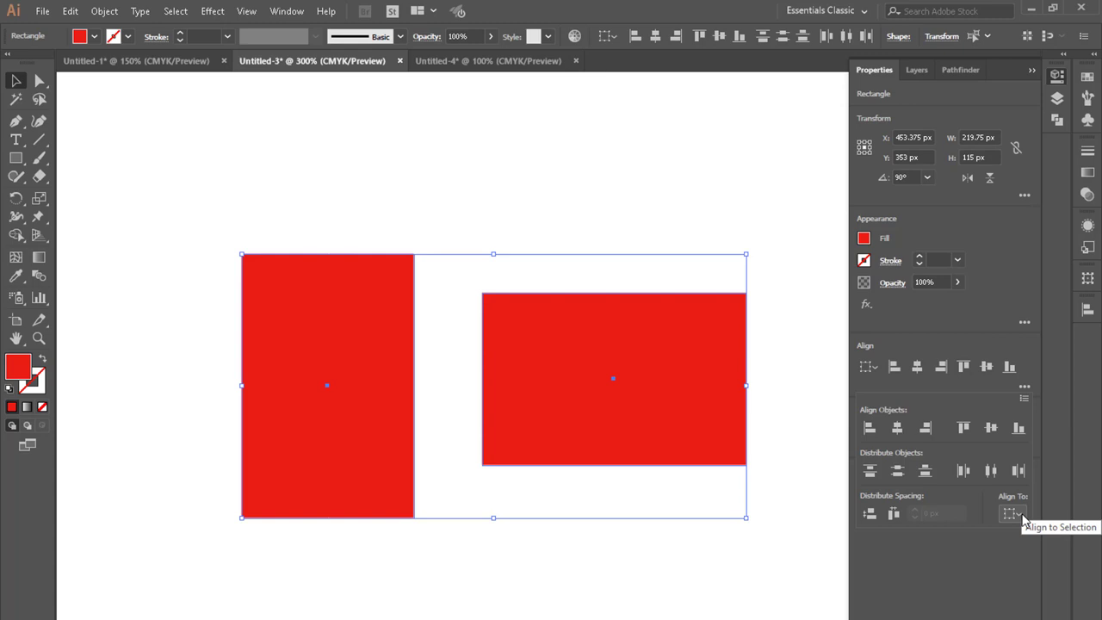
{"action": "left_click", "coordinate": [1023, 515]}
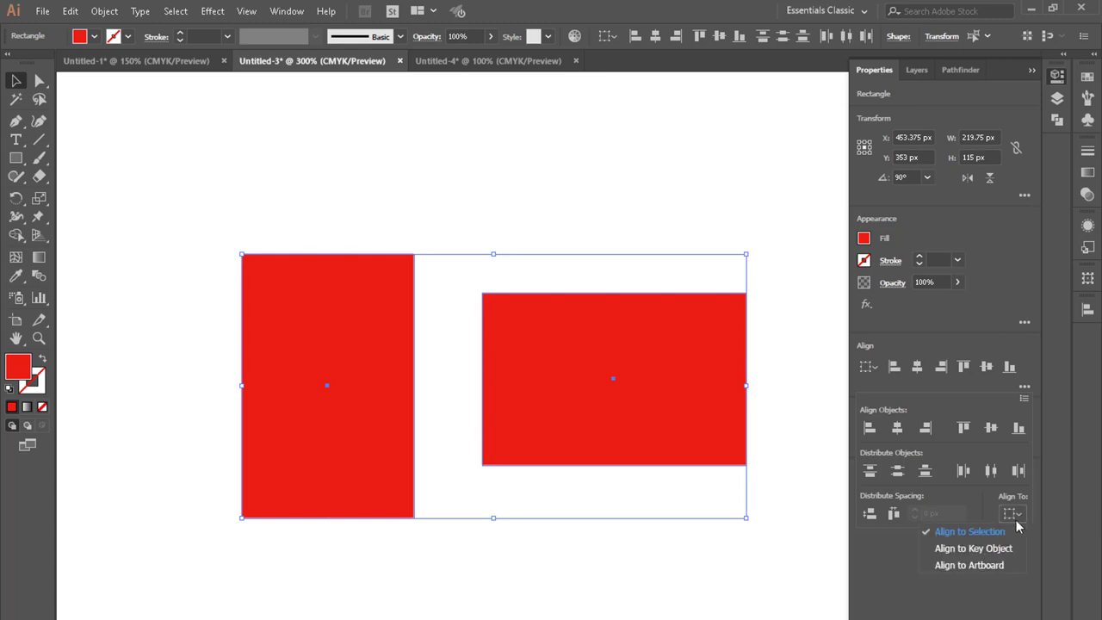
{"action": "left_click", "coordinate": [967, 530]}
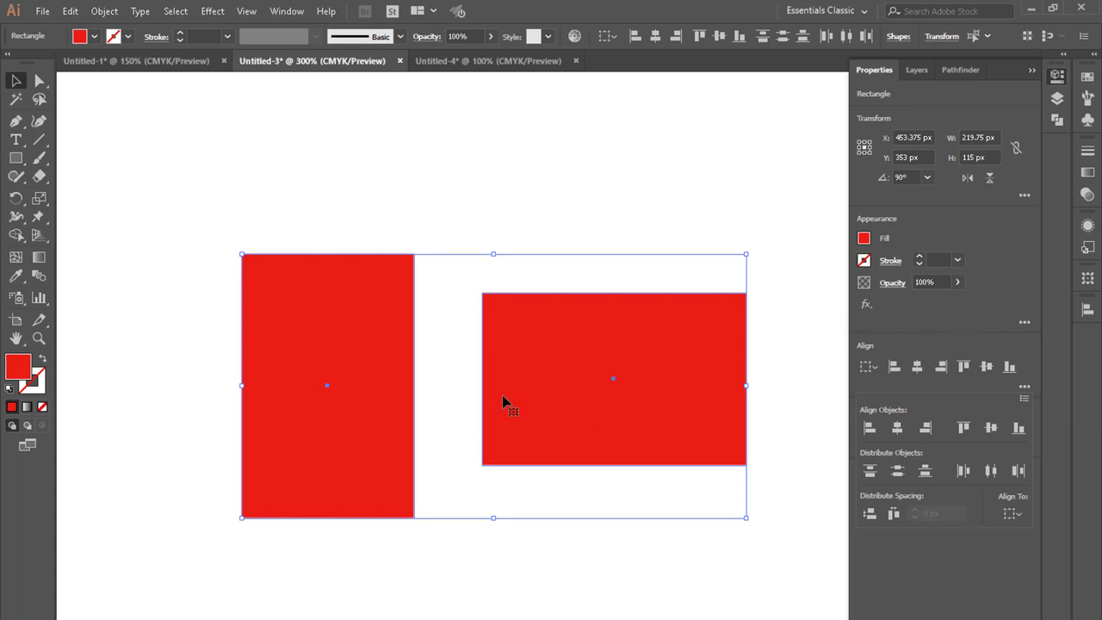
{"action": "left_click", "coordinate": [925, 427]}
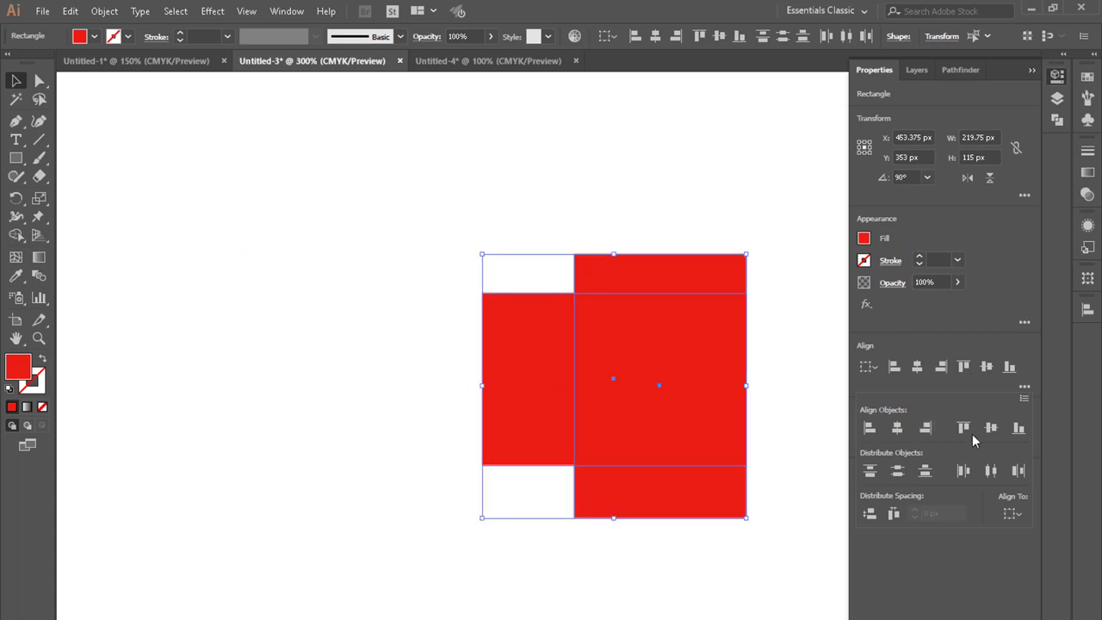
{"action": "left_click", "coordinate": [1019, 428]}
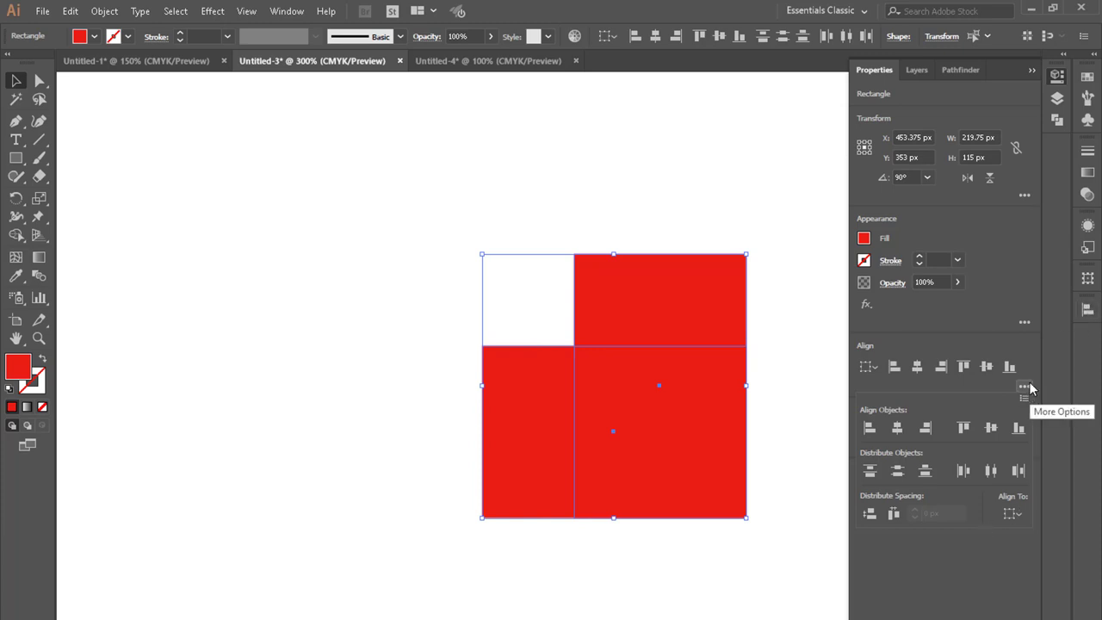
Unite the two rectangles with Pathfinder and move the merged shape near the page centre
{"action": "left_click", "coordinate": [291, 15]}
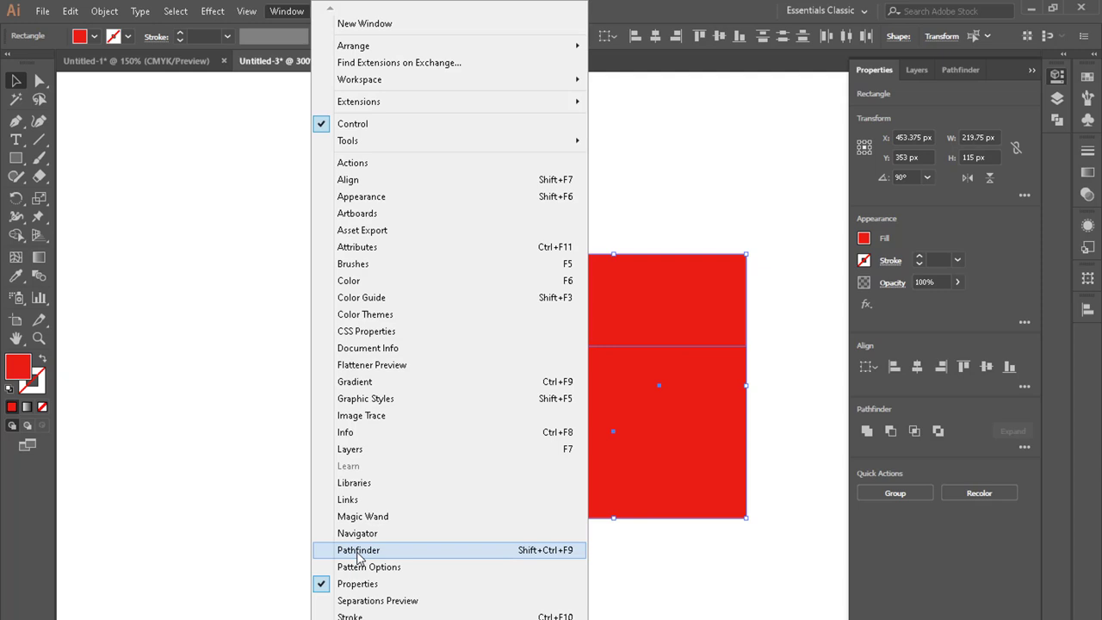
{"action": "left_click", "coordinate": [358, 551]}
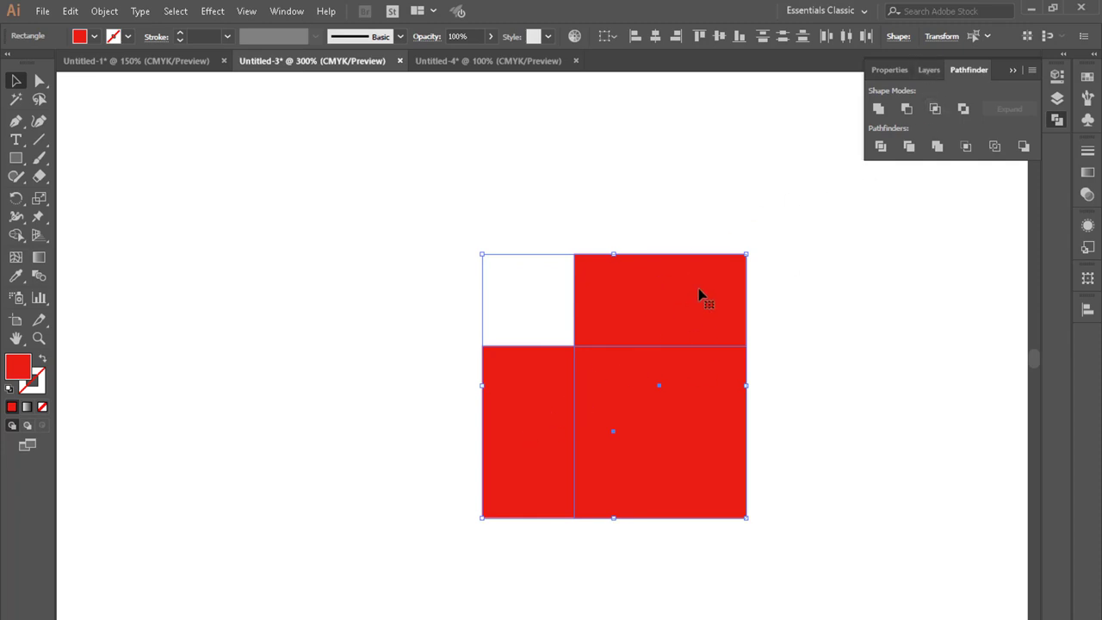
{"action": "left_click", "coordinate": [879, 110]}
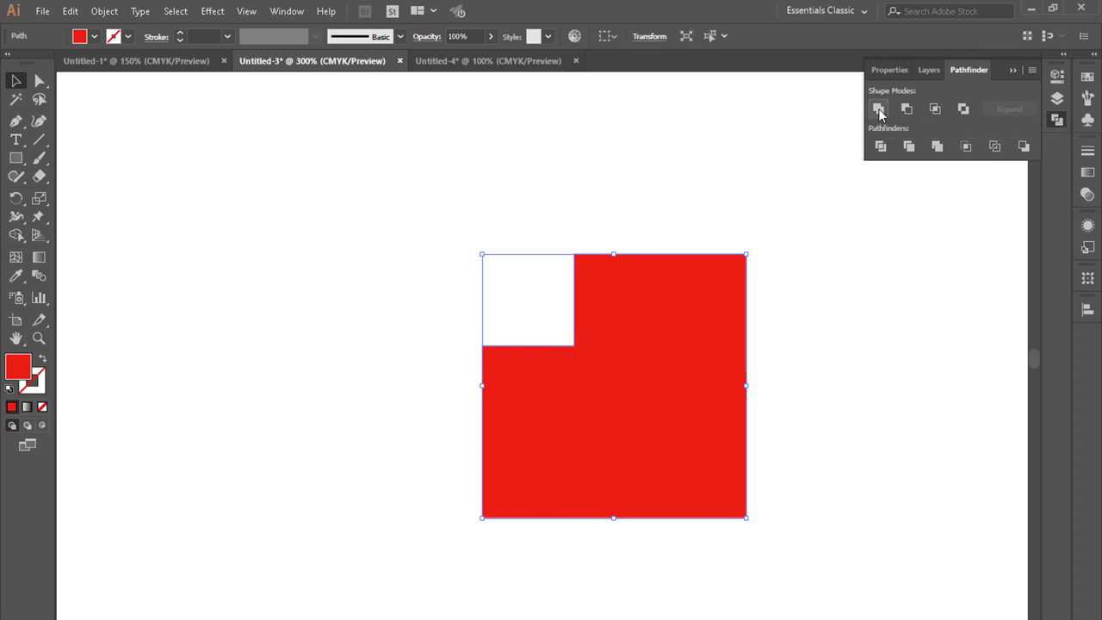
{"action": "left_click_drag", "start_coordinate": [572, 477], "coordinate": [480, 478]}
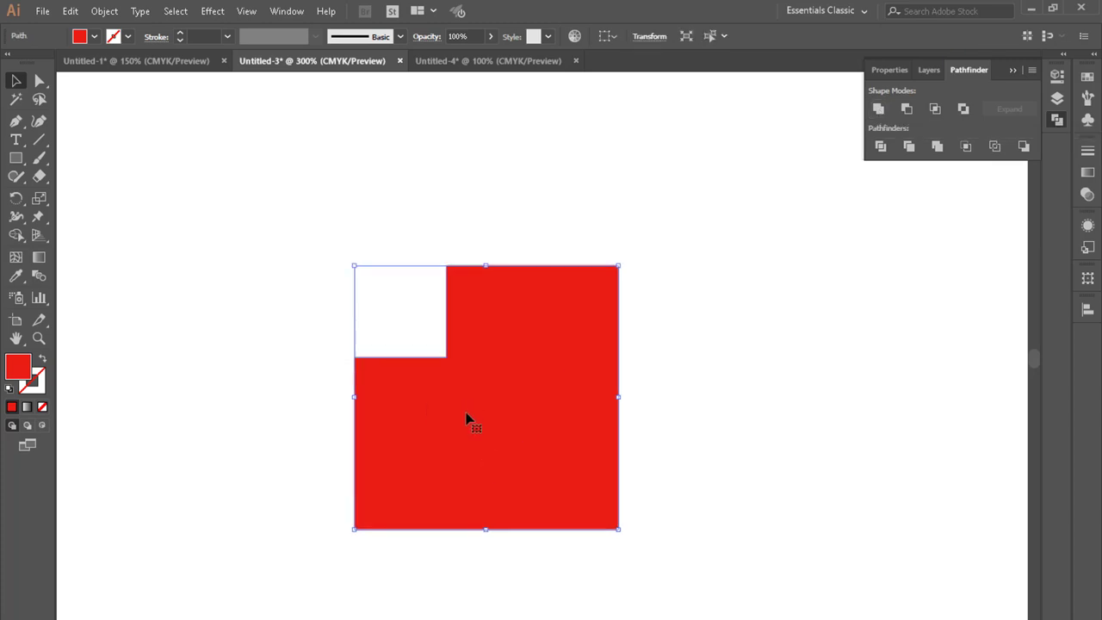
{"action": "mouse_move", "coordinate": [546, 370]}
{"action": "left_mouse_down"}
{"action": "mouse_move", "coordinate": [585, 413]}
{"action": "mouse_move", "coordinate": [500, 433]}
{"action": "left_mouse_up"}
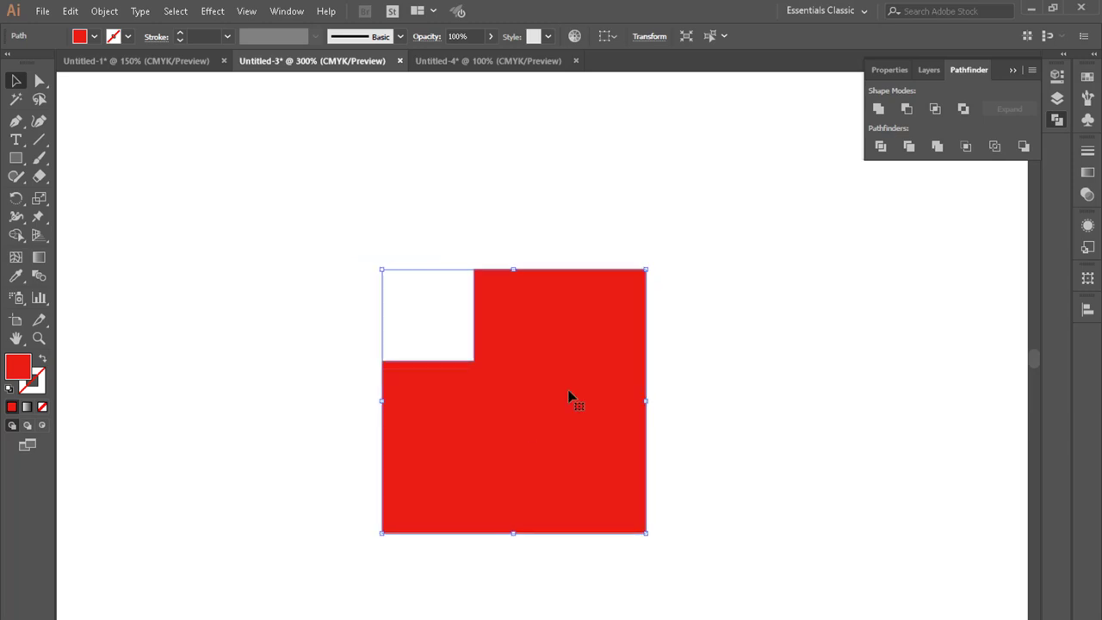
{"action": "left_click", "coordinate": [1013, 71]}
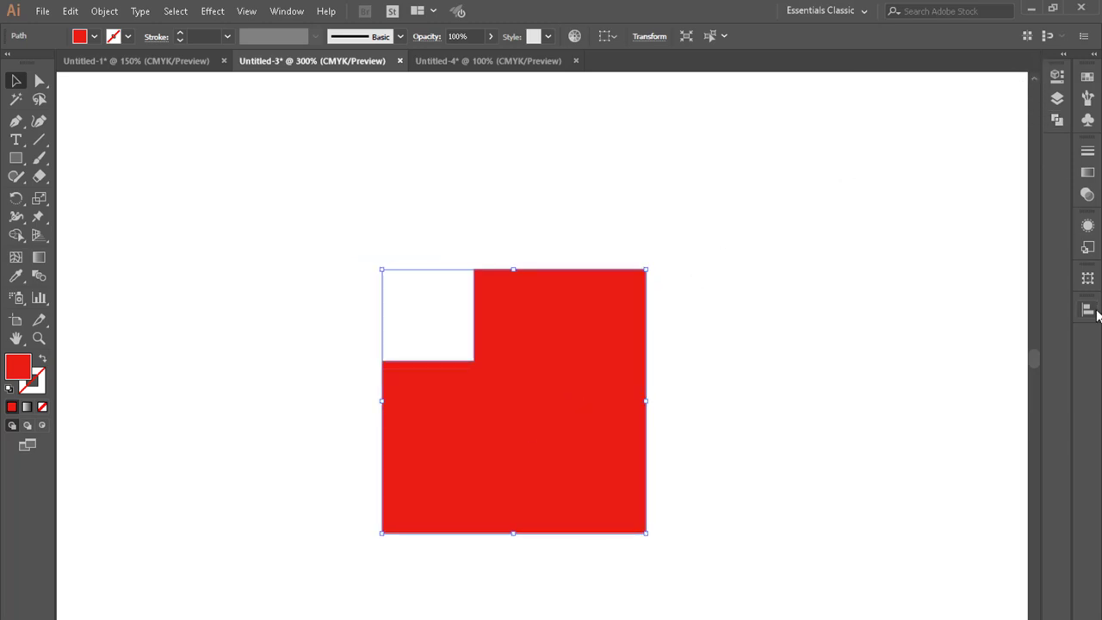
Rotate the notched shape -45° into a pointed heart and move it up-left
{"action": "left_click", "coordinate": [1057, 75]}
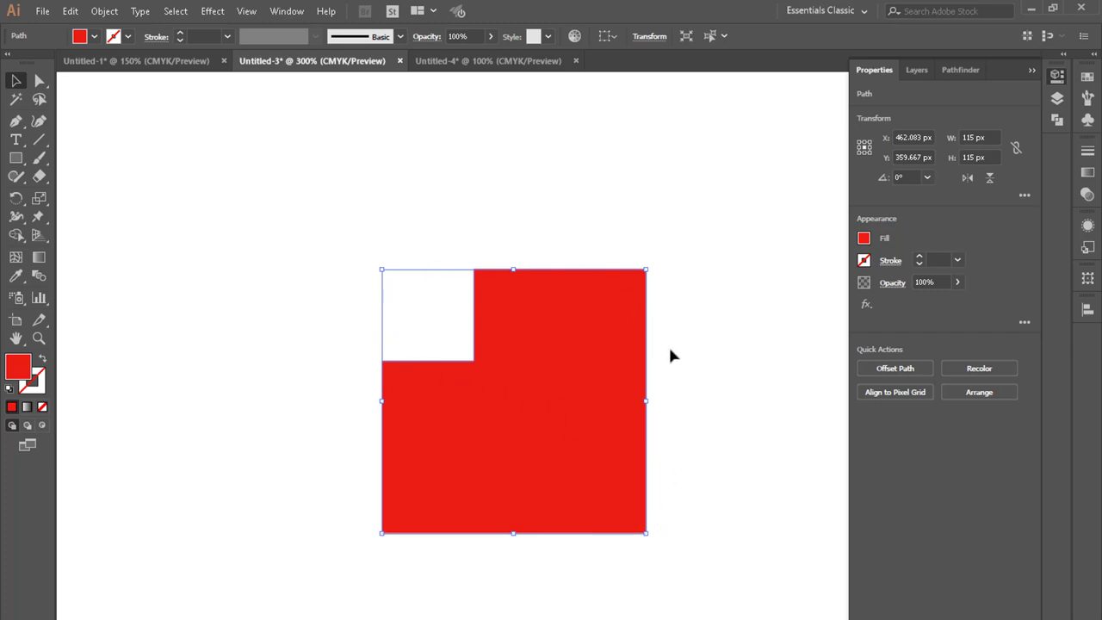
{"action": "left_click", "coordinate": [904, 179]}
{"action": "type", "text": "-"}
{"action": "type", "text": "45"}
{"action": "key", "text": "Return"}
{"action": "left_click_drag", "start_coordinate": [530, 477], "coordinate": [512, 430]}
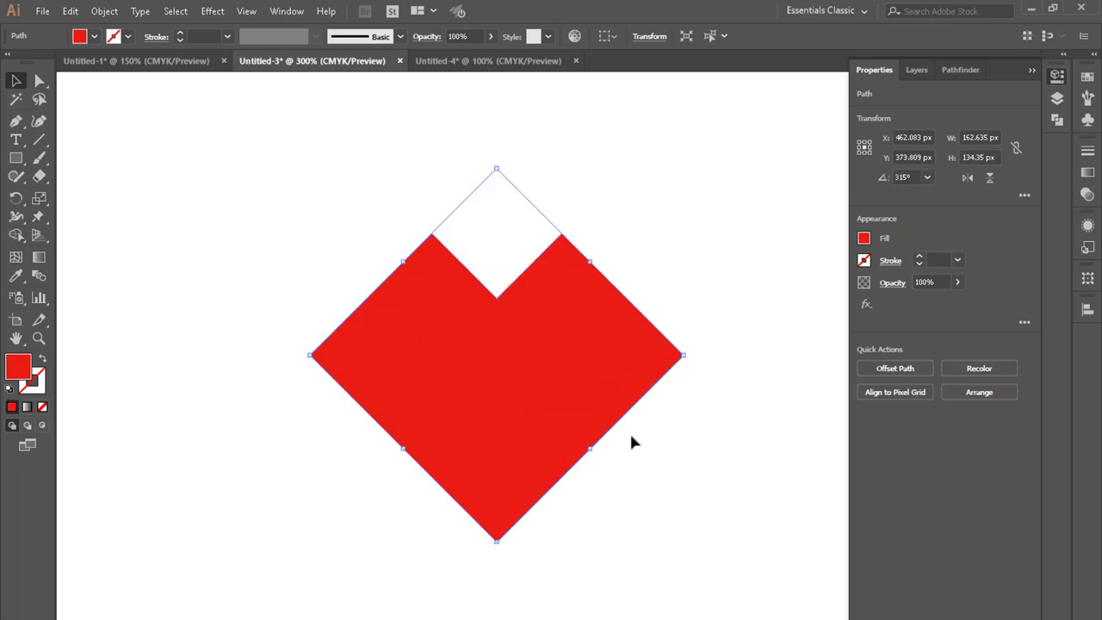
{"action": "left_click", "coordinate": [1033, 70]}
{"action": "left_click", "coordinate": [290, 176]}
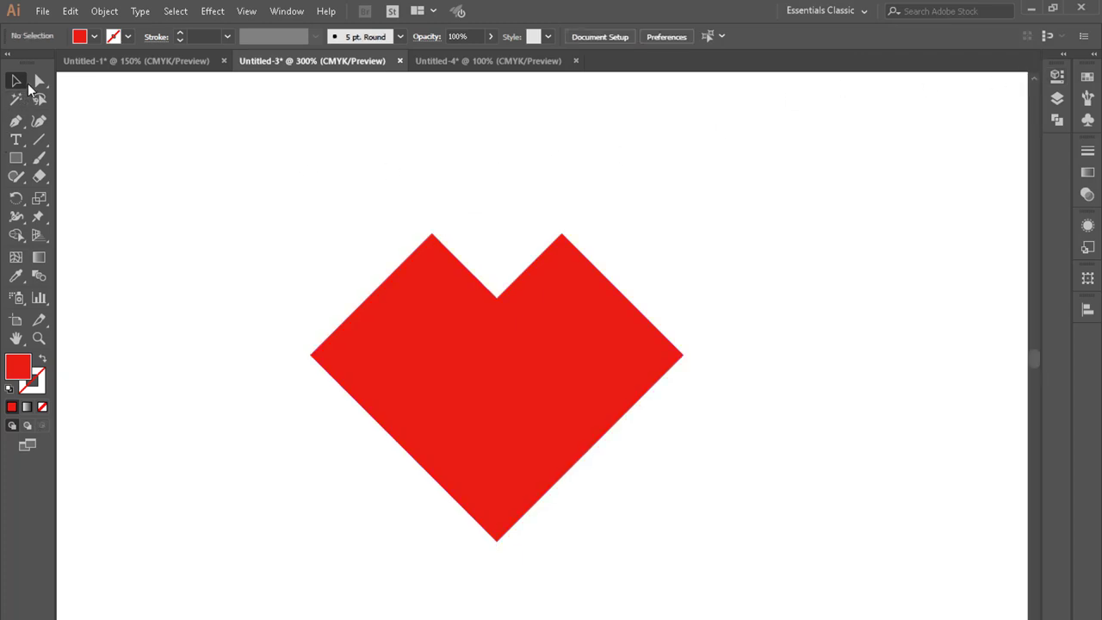
Round the heart's right and left lobes by dragging their anchor points
{"action": "left_click", "coordinate": [39, 80]}
{"action": "left_click_drag", "start_coordinate": [541, 182], "coordinate": [750, 396]}
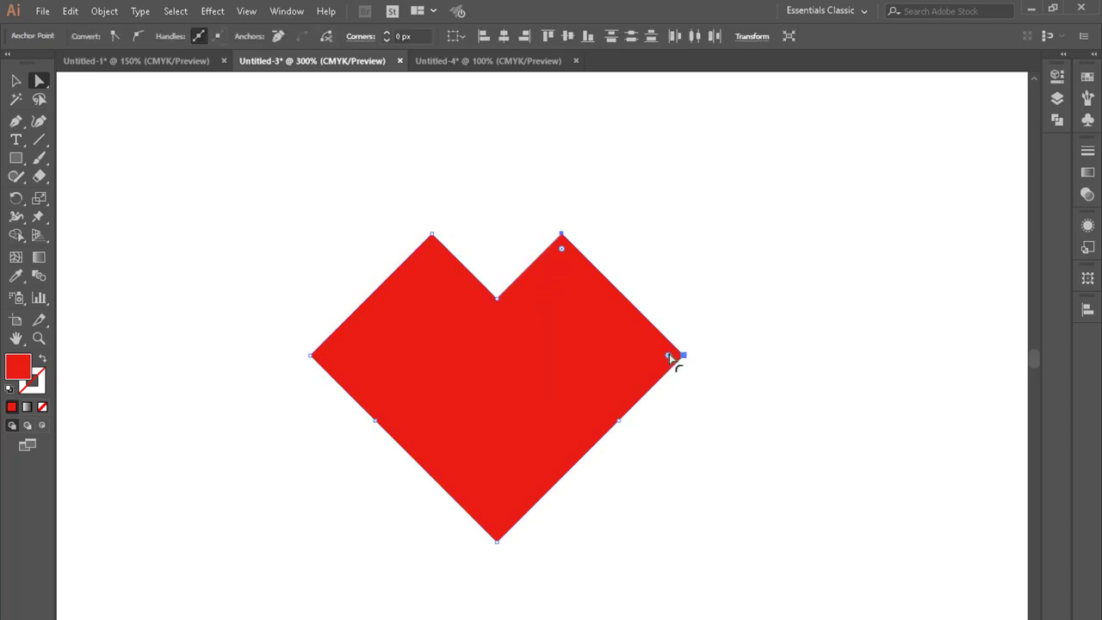
{"action": "left_click_drag", "start_coordinate": [670, 358], "coordinate": [522, 482]}
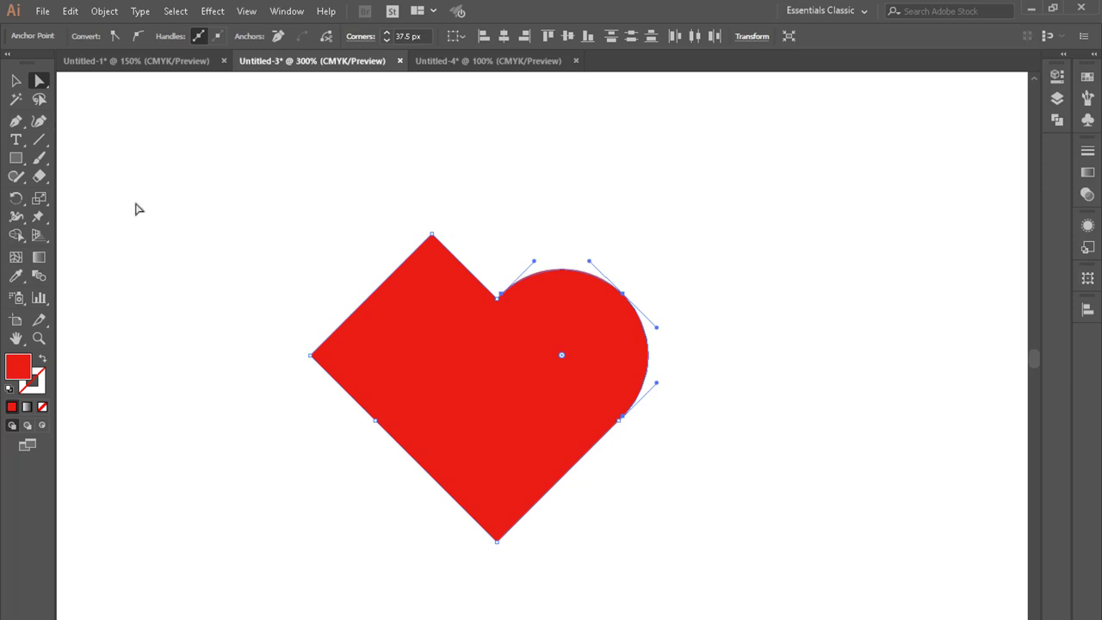
{"action": "left_click_drag", "start_coordinate": [213, 169], "coordinate": [453, 385]}
{"action": "left_click_drag", "start_coordinate": [433, 249], "coordinate": [516, 451]}
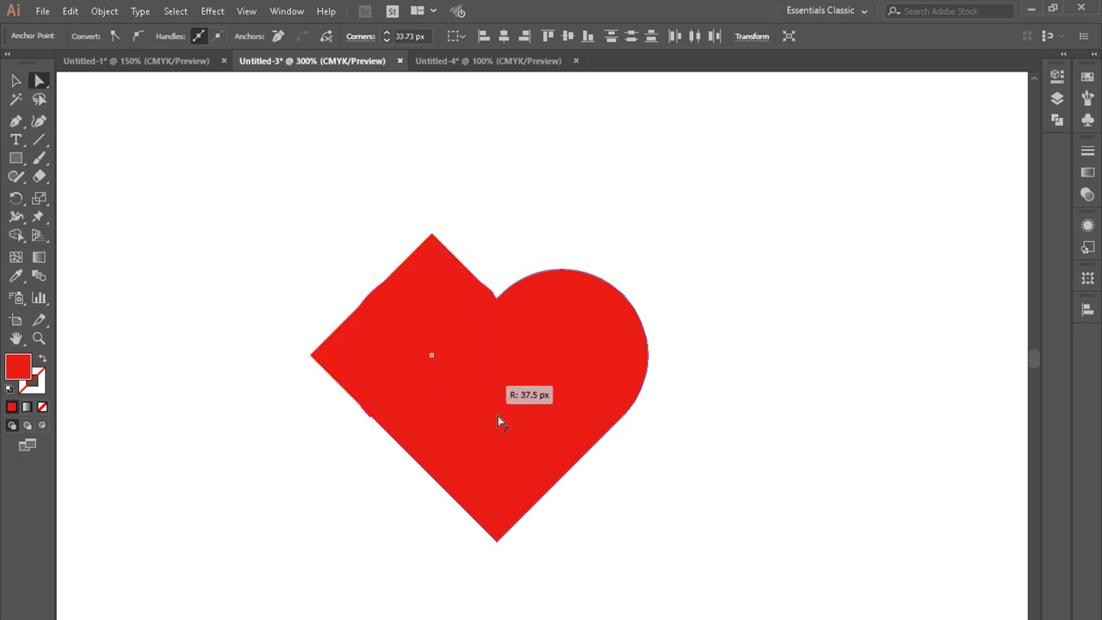
{"action": "left_click", "coordinate": [16, 80]}
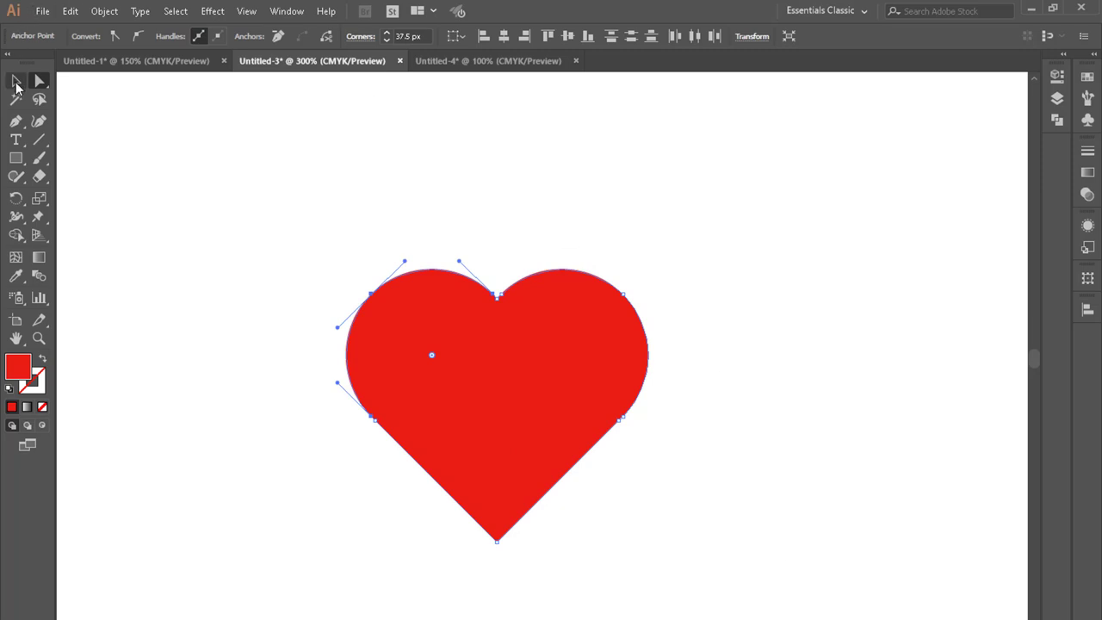
Move the heart slightly right and up on the canvas
{"action": "left_click", "coordinate": [233, 207]}
{"action": "left_click_drag", "start_coordinate": [370, 404], "coordinate": [482, 383]}
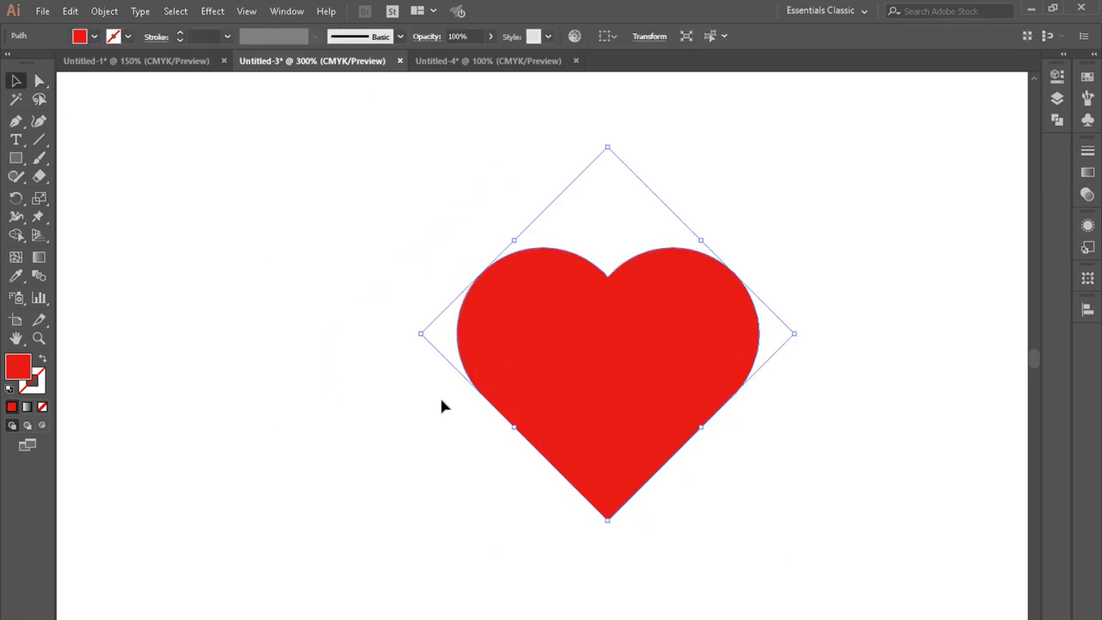
{"action": "left_click_drag", "start_coordinate": [650, 401], "coordinate": [615, 387]}
{"action": "left_click", "coordinate": [780, 517]}
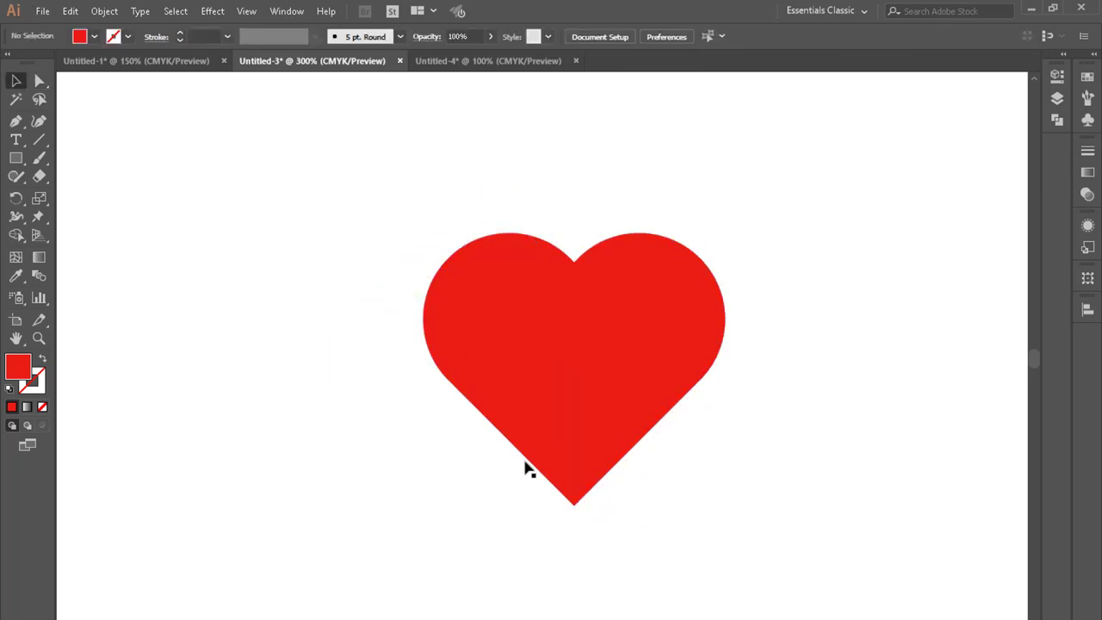
Drag petal-5044428_1920.jpg from the desktop into the heart document
{"action": "left_click_drag", "start_coordinate": [343, 189], "coordinate": [811, 560]}
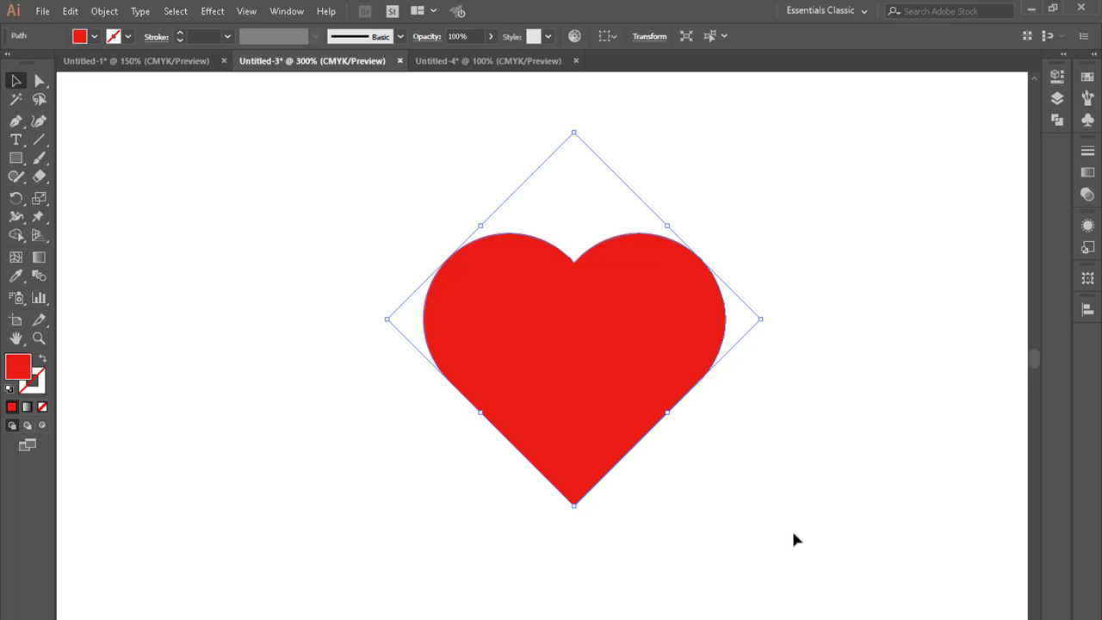
{"action": "left_click", "coordinate": [808, 478]}
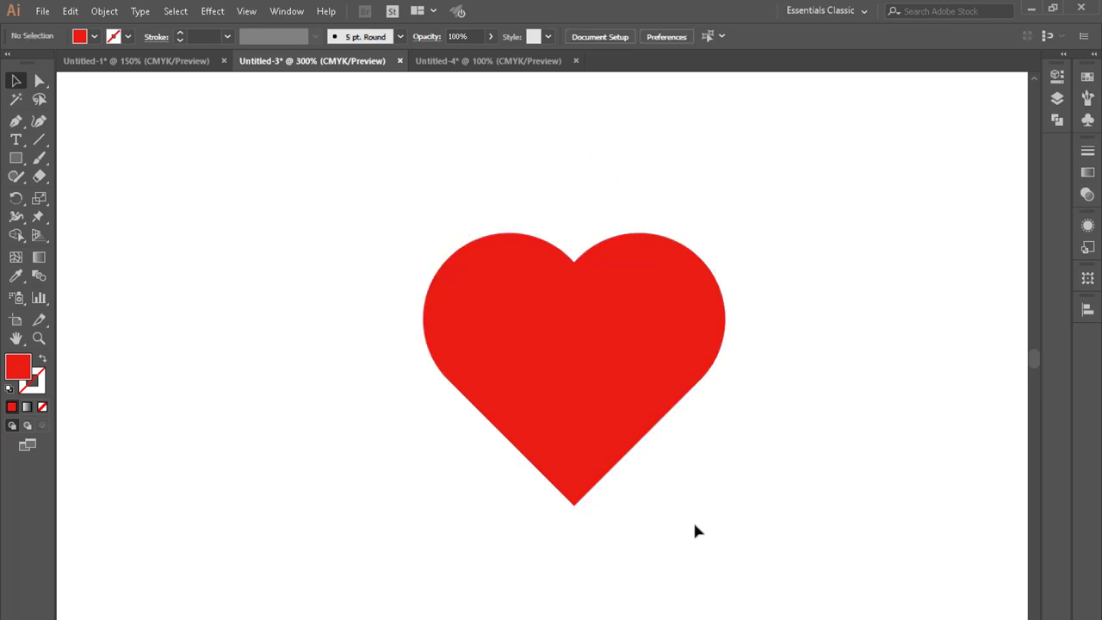
{"action": "left_click", "coordinate": [1034, 10]}
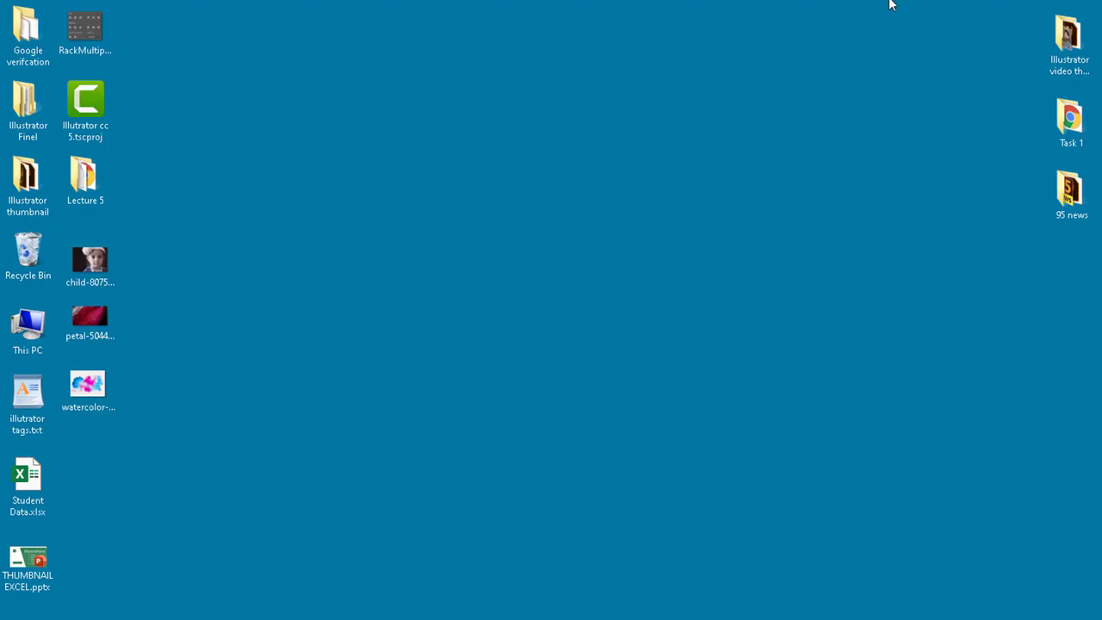
{"action": "mouse_move", "coordinate": [90, 321]}
{"action": "left_mouse_down"}
{"action": "mouse_move", "coordinate": [169, 567]}
{"action": "mouse_move", "coordinate": [600, 367]}
{"action": "left_mouse_up"}
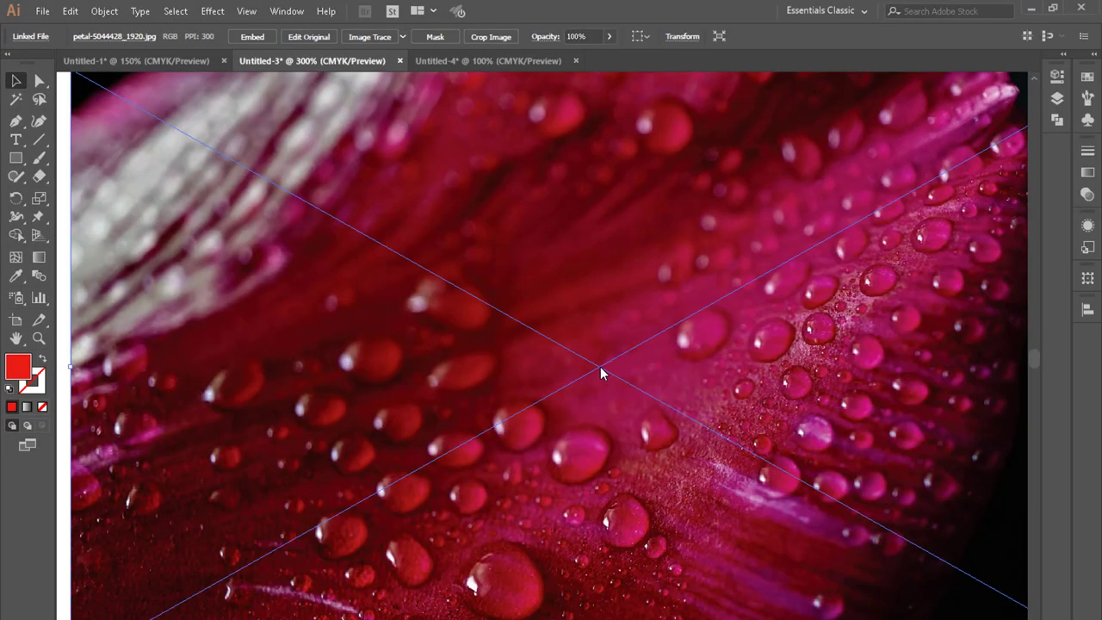
Zoom out and scale the petal photo down, shifting it slightly right
{"action": "key", "text": "ctrl+minus"}
{"action": "key", "text": "ctrl+minus"}
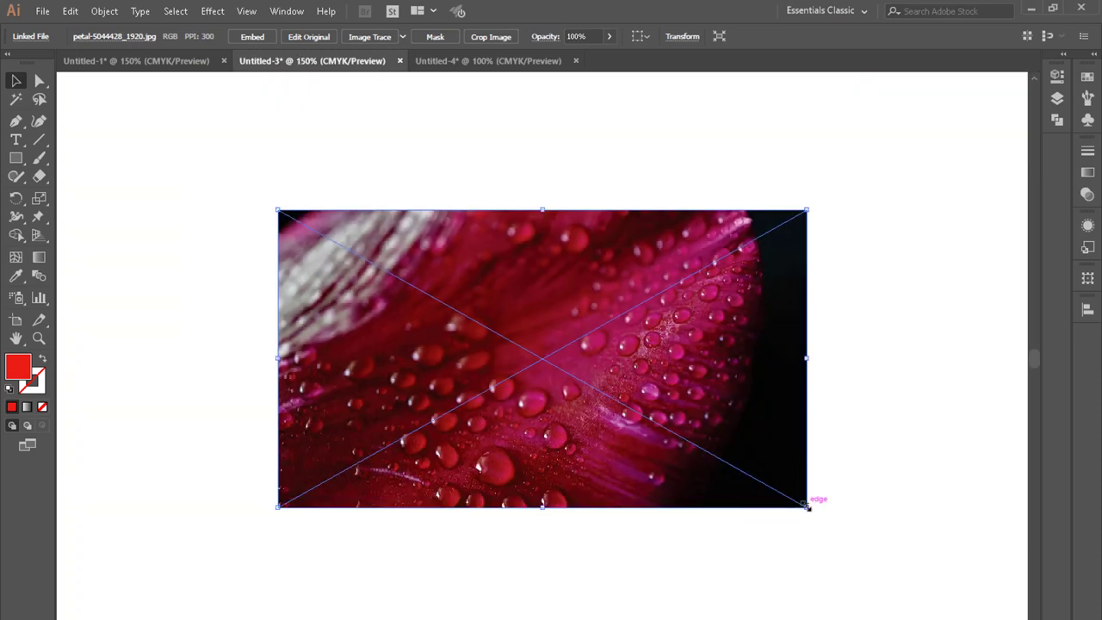
{"action": "left_click_drag", "start_coordinate": [807, 507], "coordinate": [717, 457]}
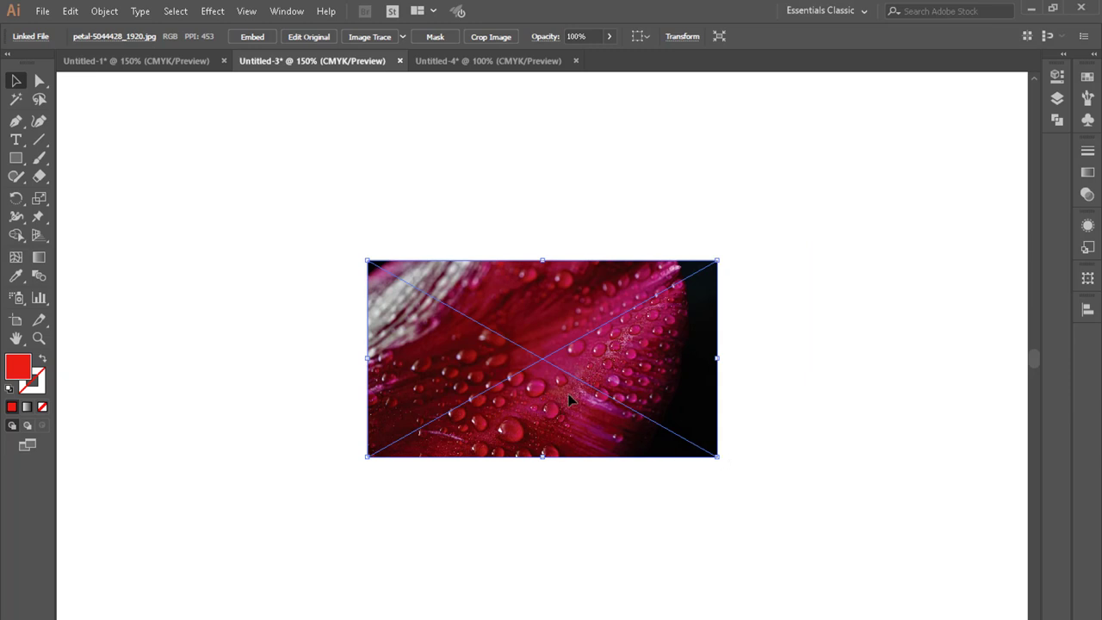
{"action": "left_click_drag", "start_coordinate": [573, 439], "coordinate": [605, 439]}
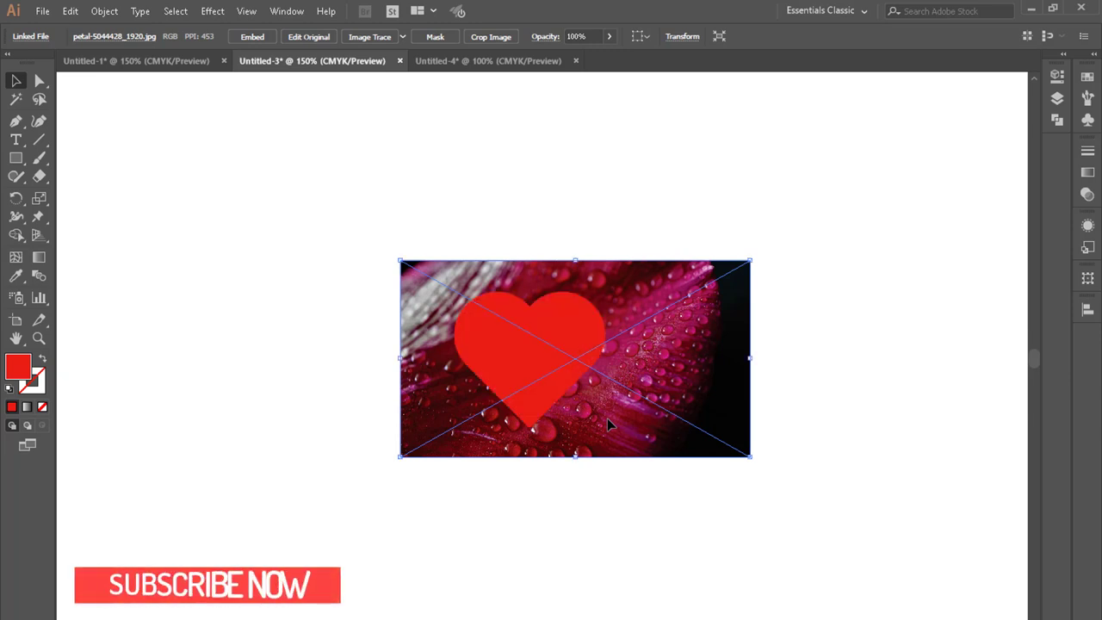
Centre and enlarge the heart over the photo, then select both objects
{"action": "mouse_move", "coordinate": [510, 362]}
{"action": "left_mouse_down"}
{"action": "mouse_move", "coordinate": [583, 373]}
{"action": "mouse_move", "coordinate": [633, 361]}
{"action": "left_mouse_up"}
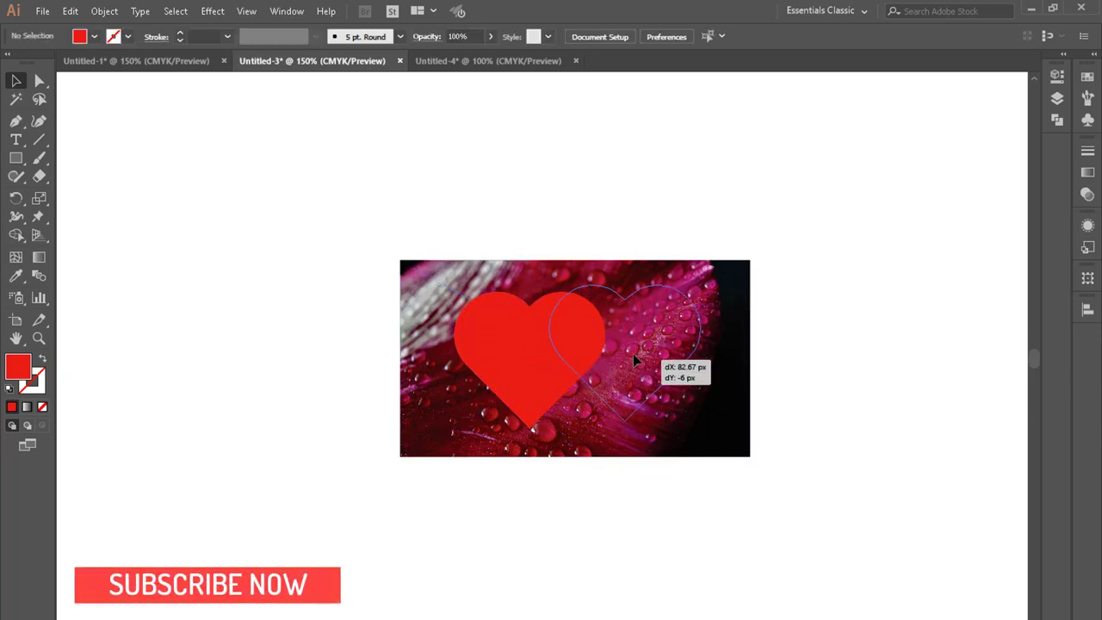
{"action": "left_click_drag", "start_coordinate": [634, 359], "coordinate": [603, 362]}
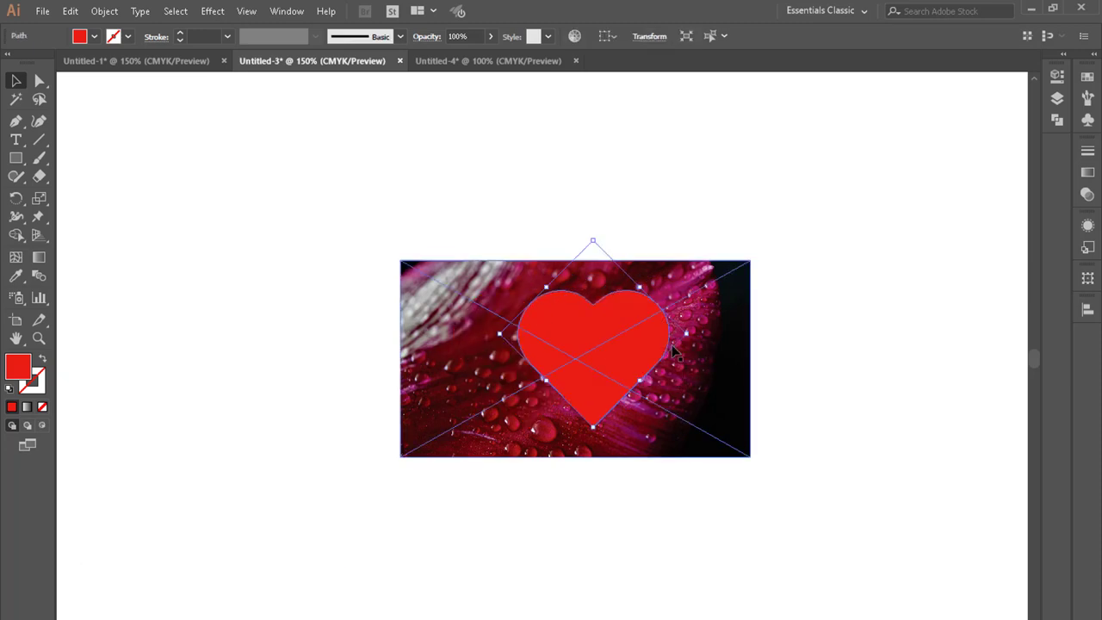
{"action": "left_click_drag", "start_coordinate": [689, 333], "coordinate": [732, 340]}
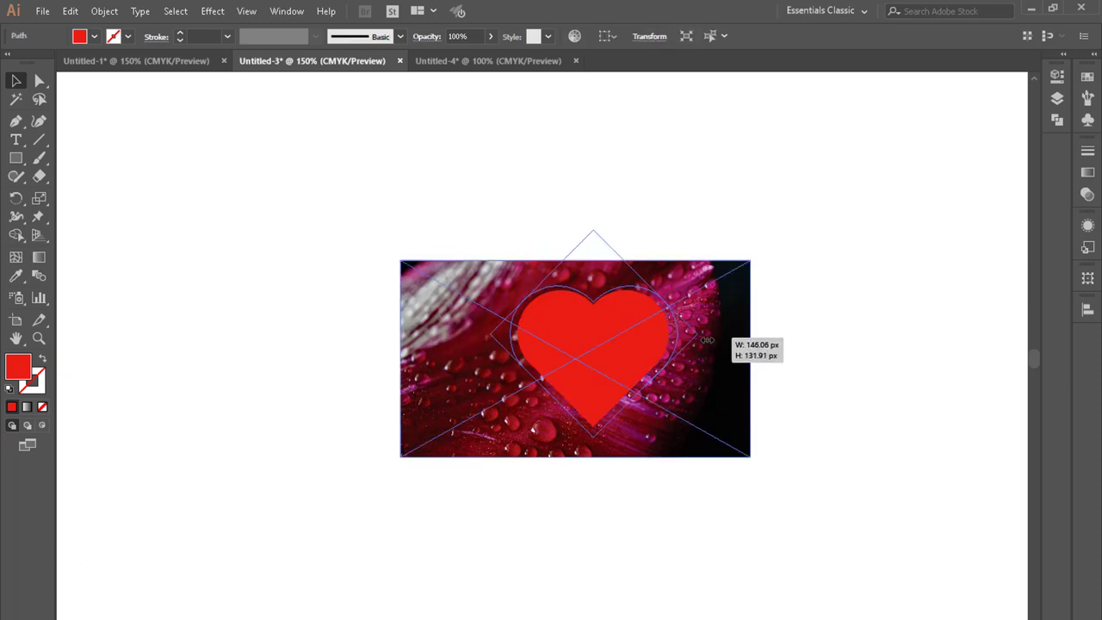
{"action": "left_click", "coordinate": [720, 528]}
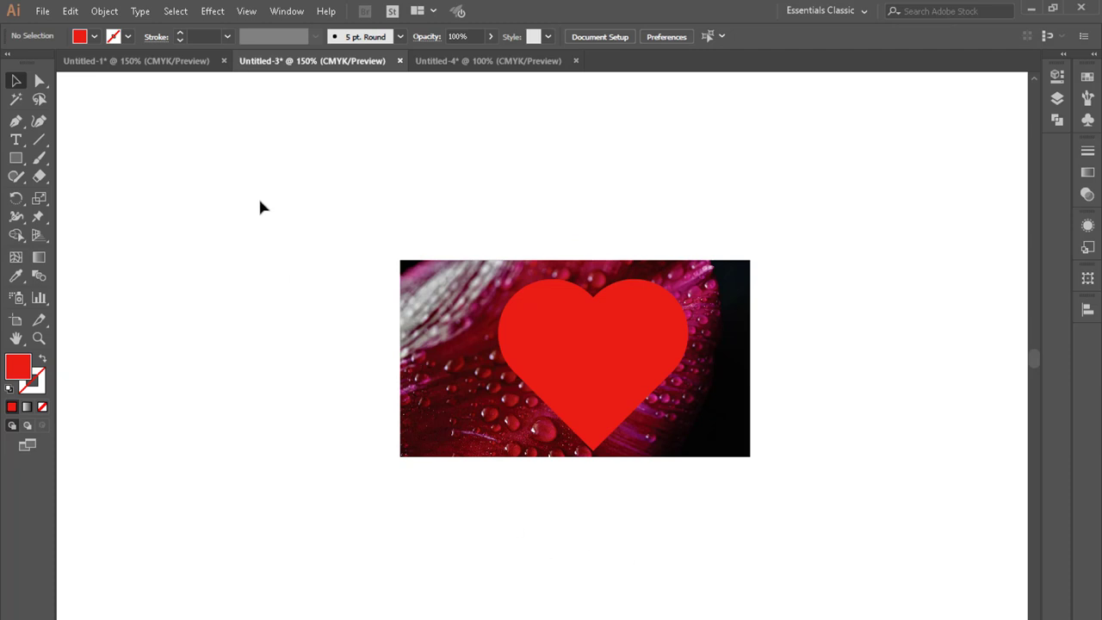
{"action": "left_click_drag", "start_coordinate": [260, 201], "coordinate": [808, 513]}
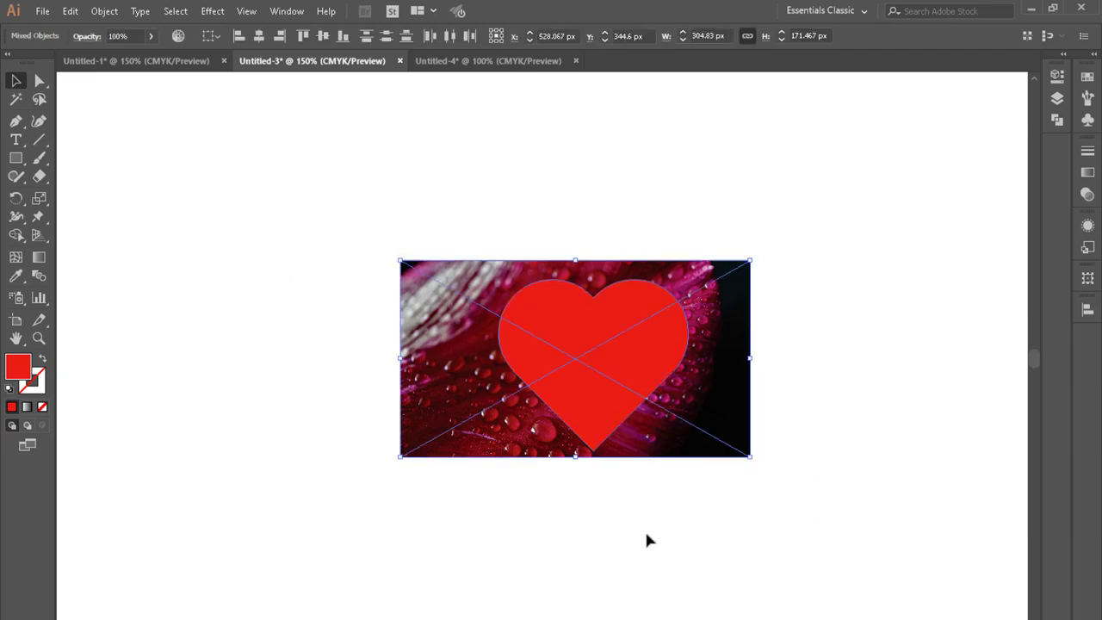
Clip the petal photo to the heart, move it left, double its size, then switch to Untitled-1
{"action": "key", "text": "ctrl+7"}
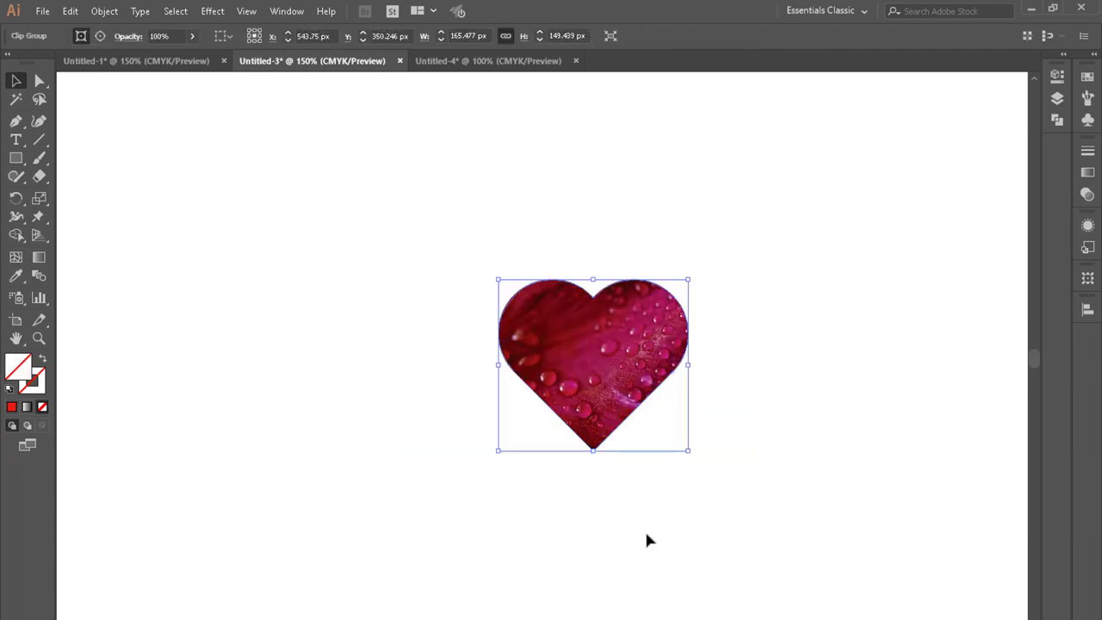
{"action": "left_click_drag", "start_coordinate": [592, 366], "coordinate": [517, 366]}
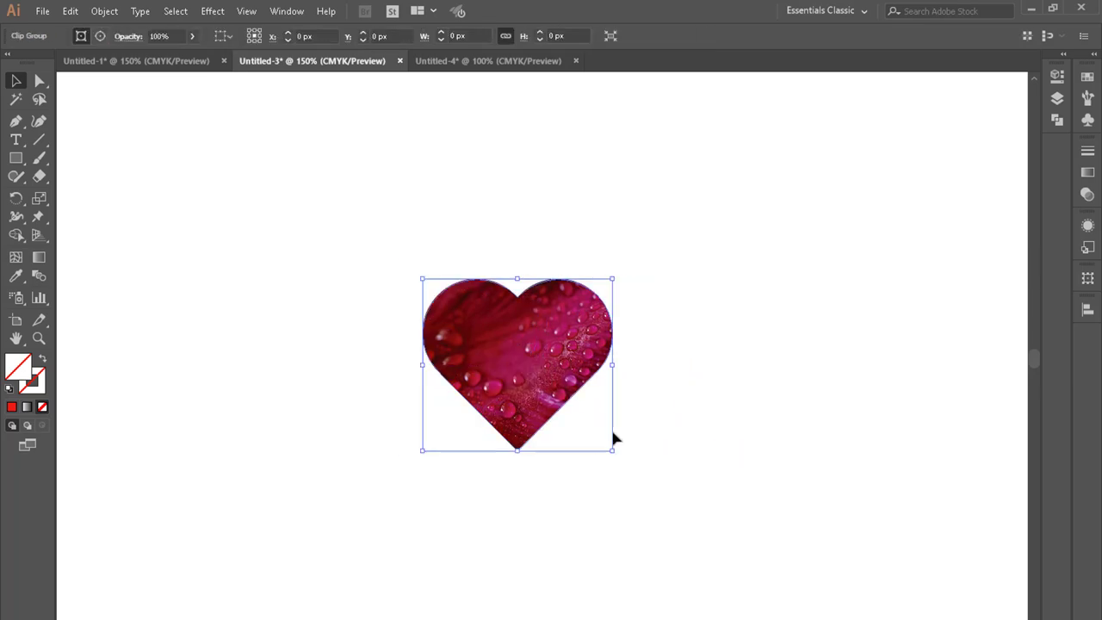
{"action": "left_click_drag", "start_coordinate": [612, 451], "coordinate": [743, 560]}
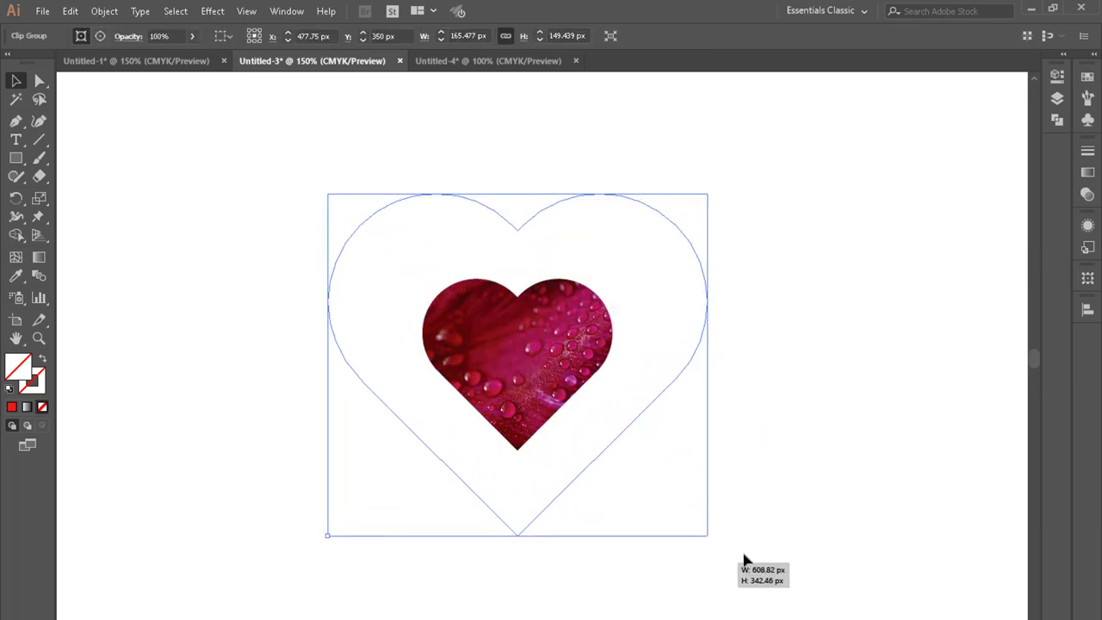
{"action": "left_click", "coordinate": [827, 472]}
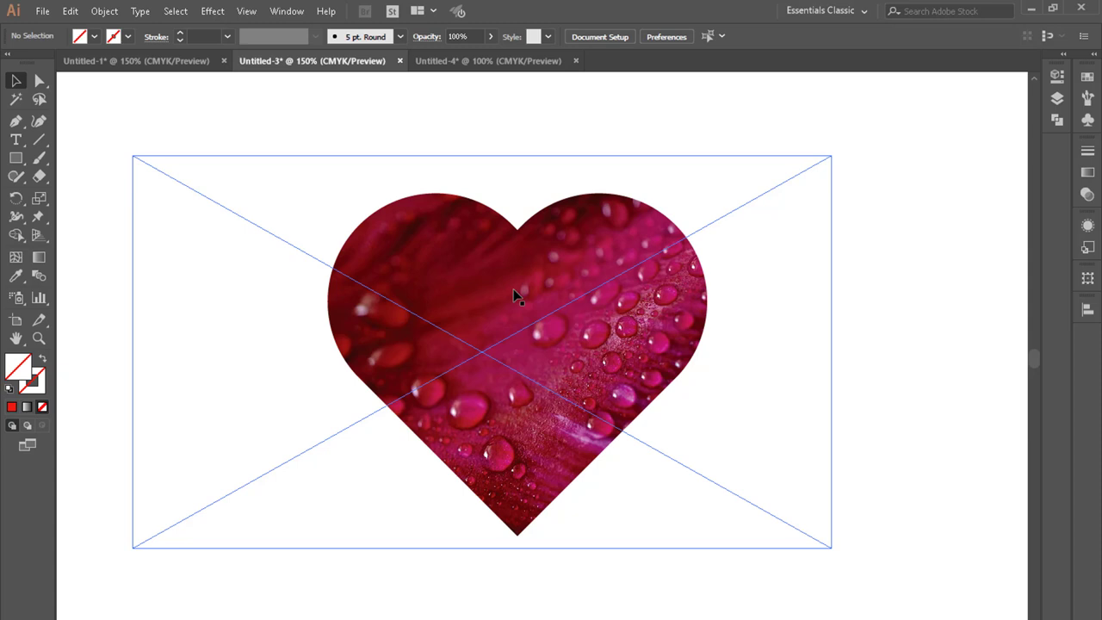
{"action": "left_click", "coordinate": [135, 62]}
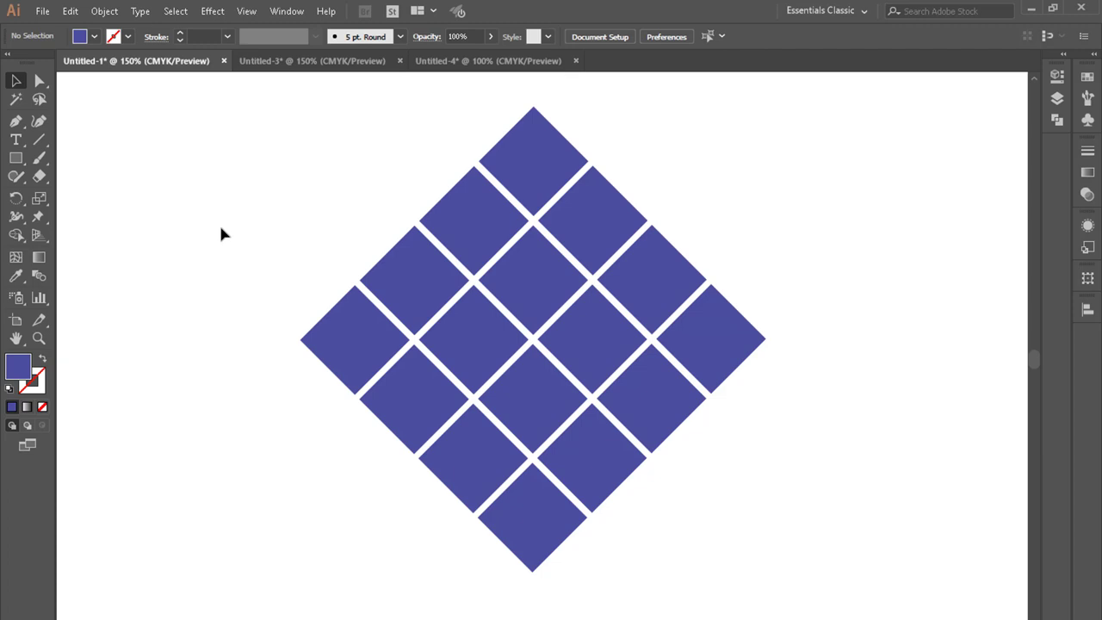
Recentre the view on the diamond grid and bring up the Place dialog
{"action": "key", "text": "ctrl+minus"}
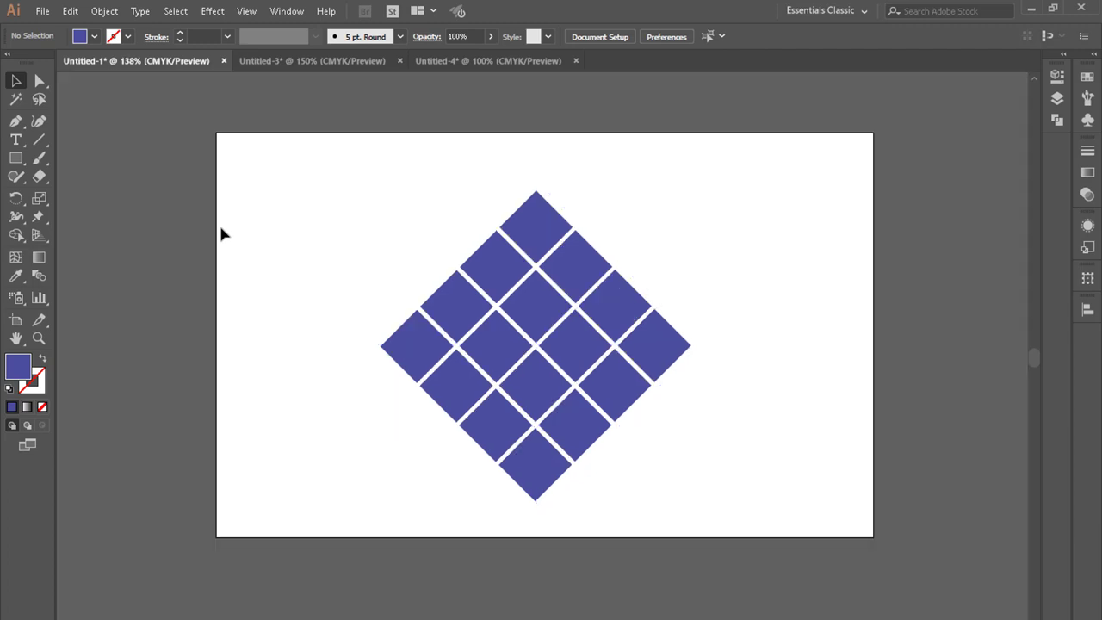
{"action": "key", "text": "ctrl+plus"}
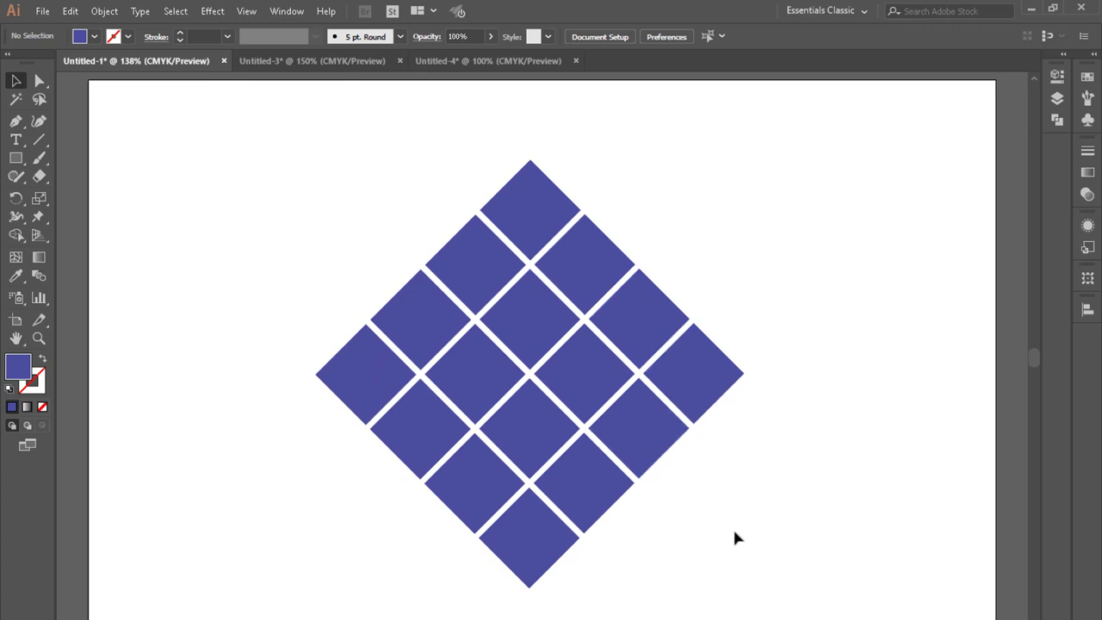
{"action": "left_click_drag", "start_coordinate": [743, 552], "coordinate": [743, 511]}
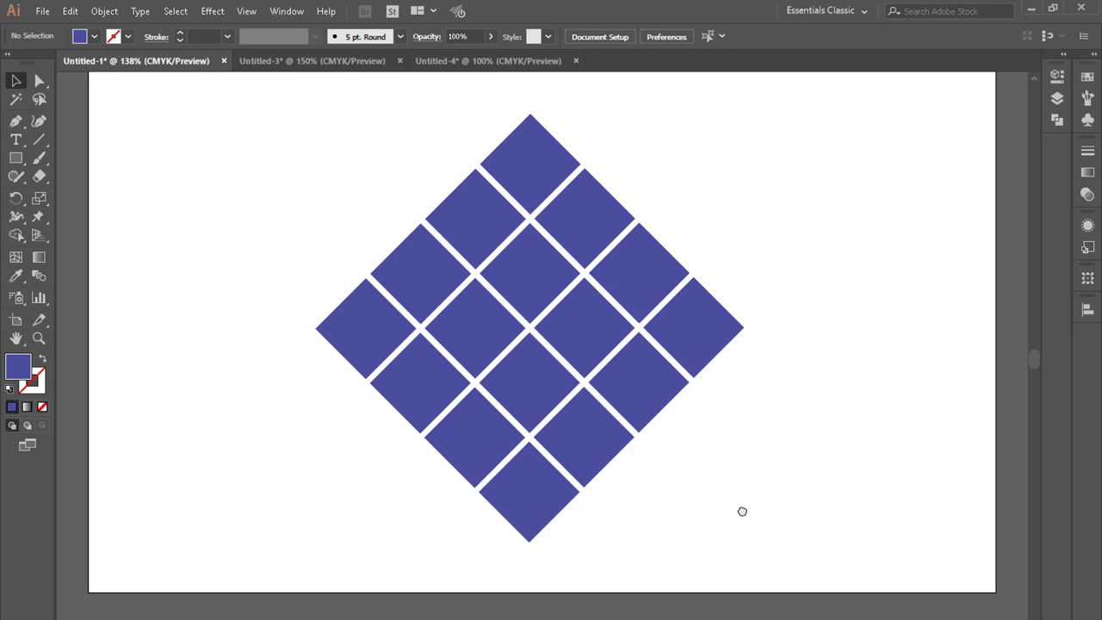
{"action": "key", "text": "ctrl+shift+p"}
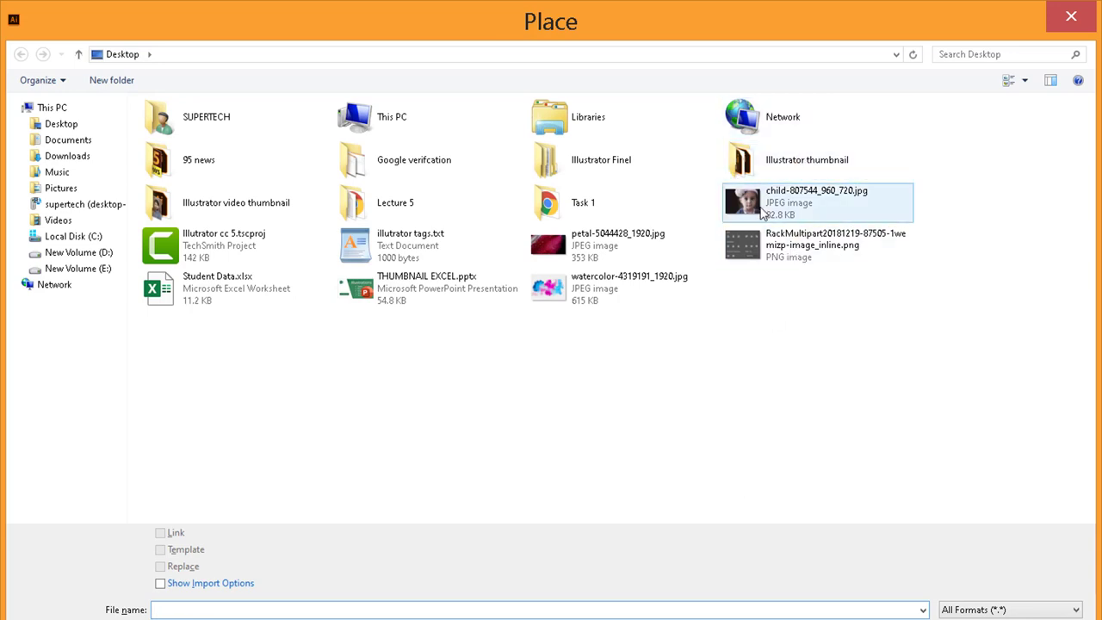
Place child-807544_960_720.jpg across the artboard
{"action": "left_click", "coordinate": [763, 213]}
{"action": "key", "text": "Return"}
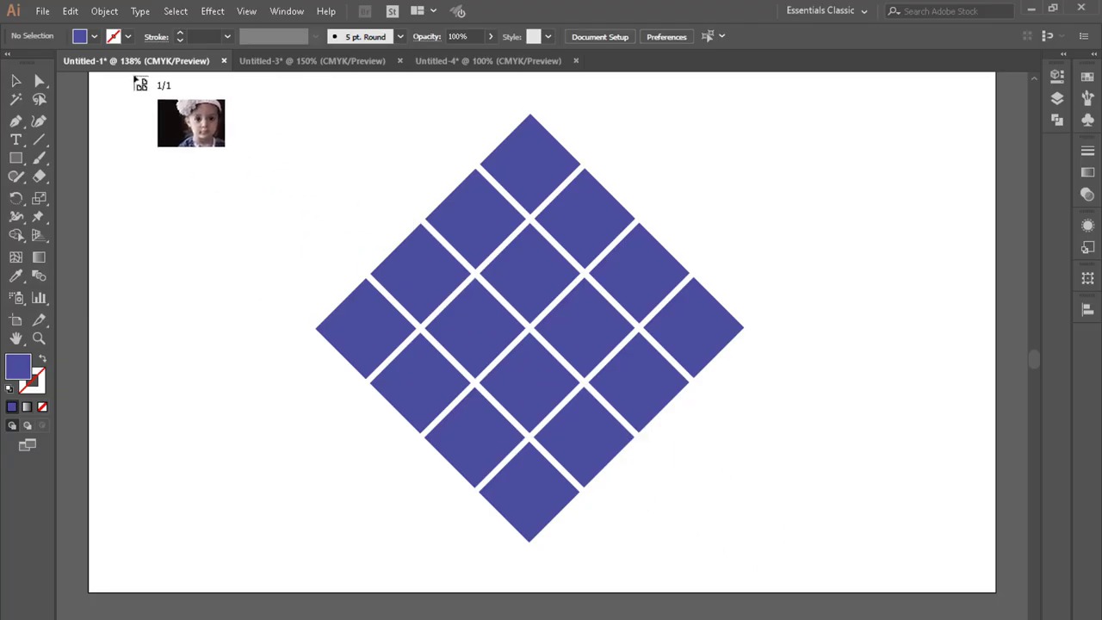
{"action": "left_click_drag", "start_coordinate": [133, 76], "coordinate": [925, 570]}
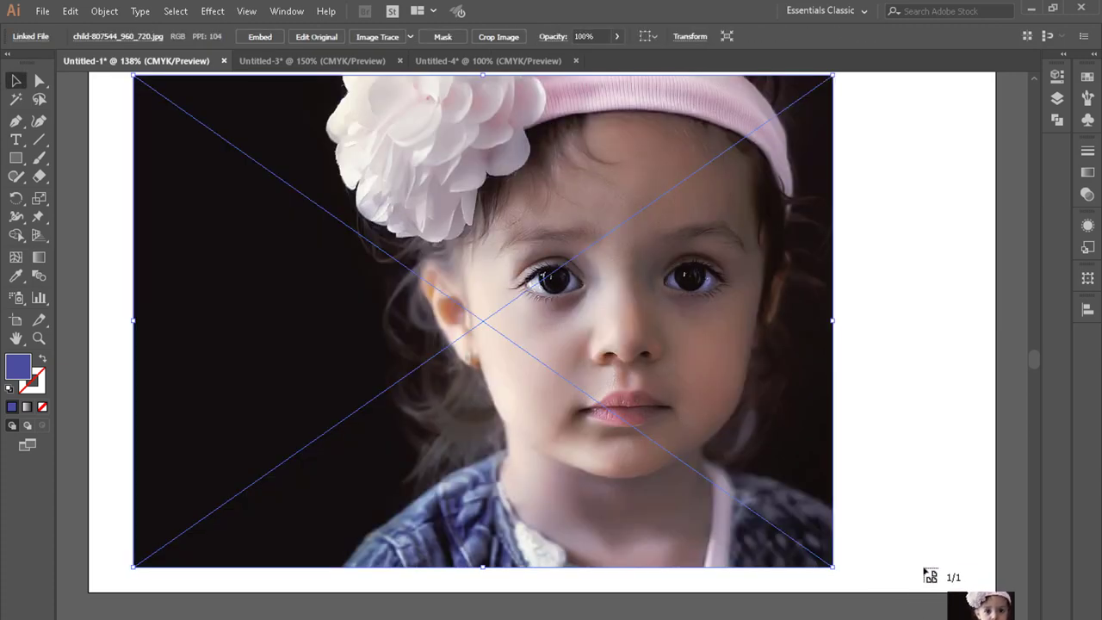
Shrink the child photo about its centre, nudge it into position, and deselect
{"action": "key", "text": "ctrl+1"}
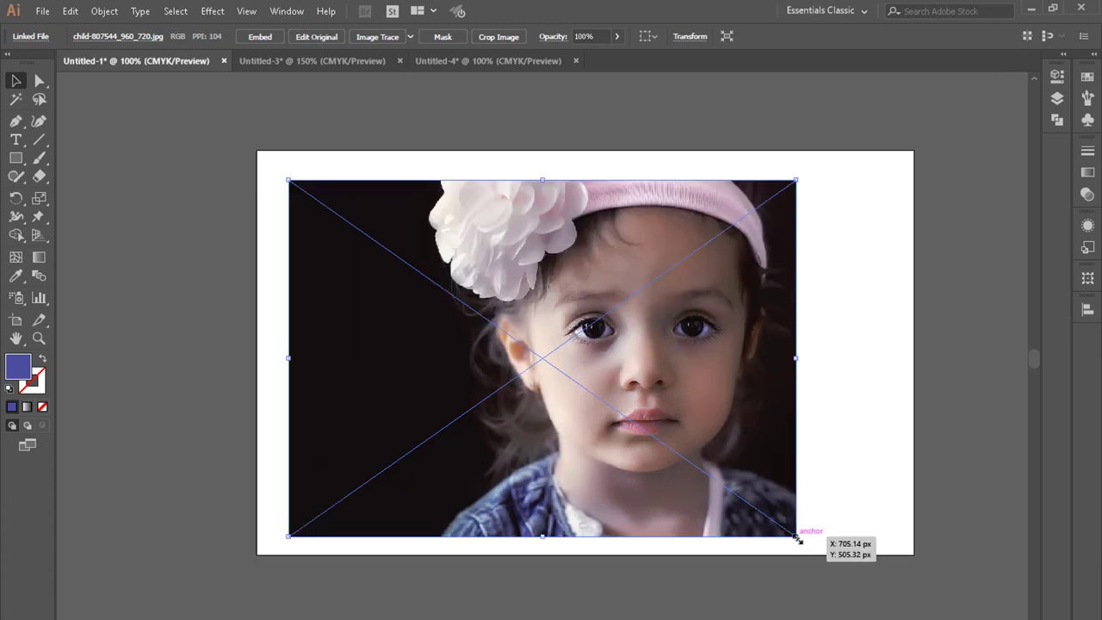
{"action": "left_click_drag", "start_coordinate": [798, 538], "coordinate": [771, 521]}
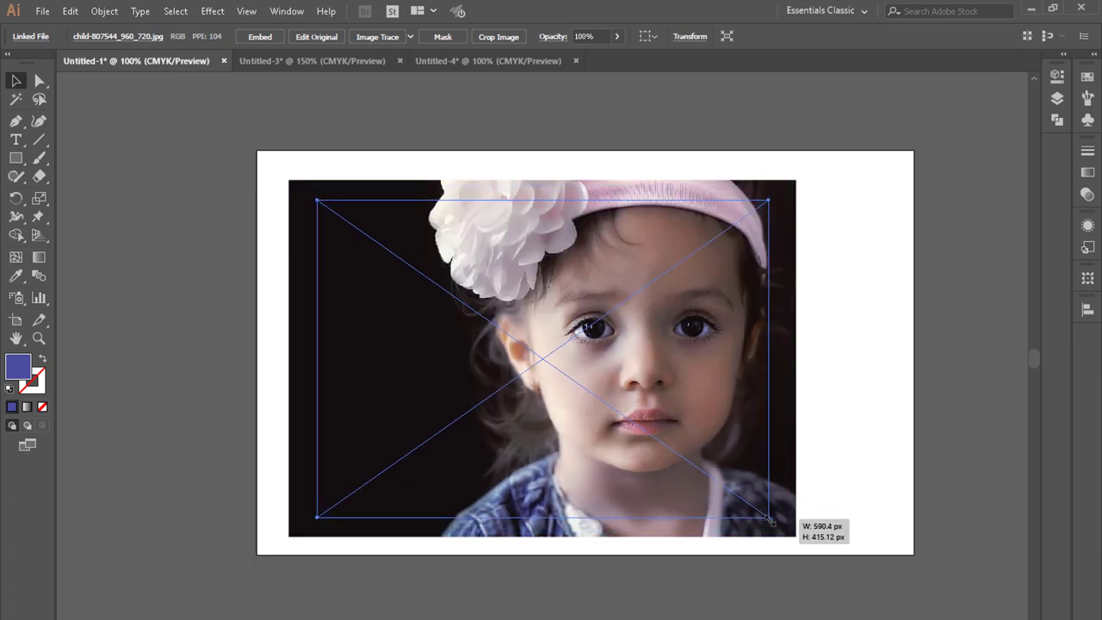
{"action": "mouse_move", "coordinate": [770, 521]}
{"action": "left_mouse_down"}
{"action": "mouse_move", "coordinate": [755, 506]}
{"action": "mouse_move", "coordinate": [767, 530]}
{"action": "left_mouse_up"}
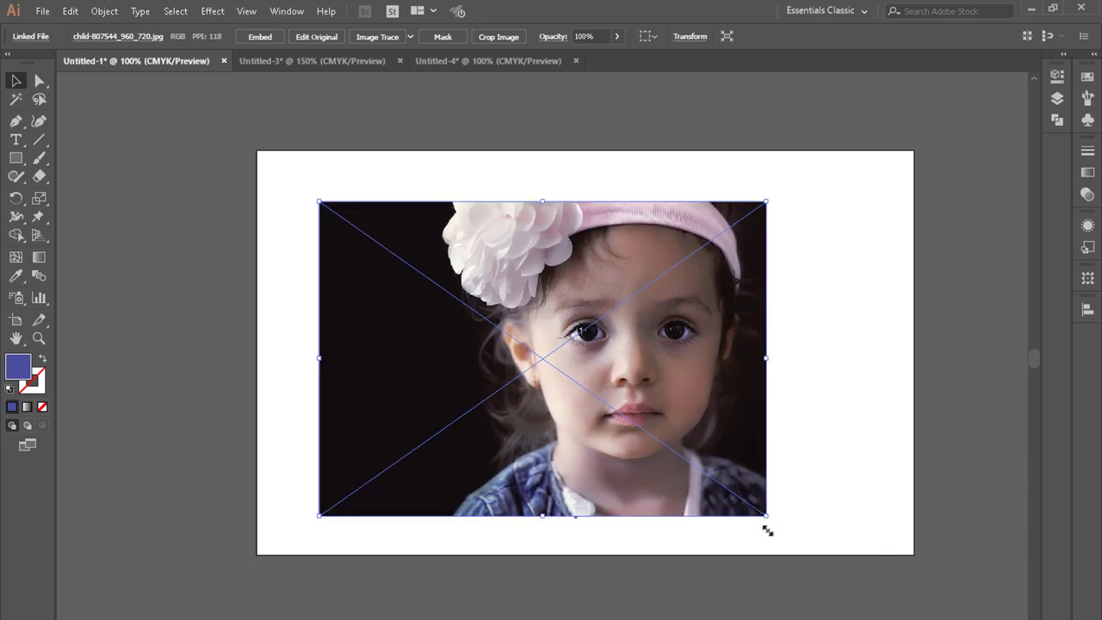
{"action": "key", "text": "Down"}
{"action": "key", "text": "Down"}
{"action": "key", "text": "Down"}
{"action": "key", "text": "Down"}
{"action": "key", "text": "Down"}
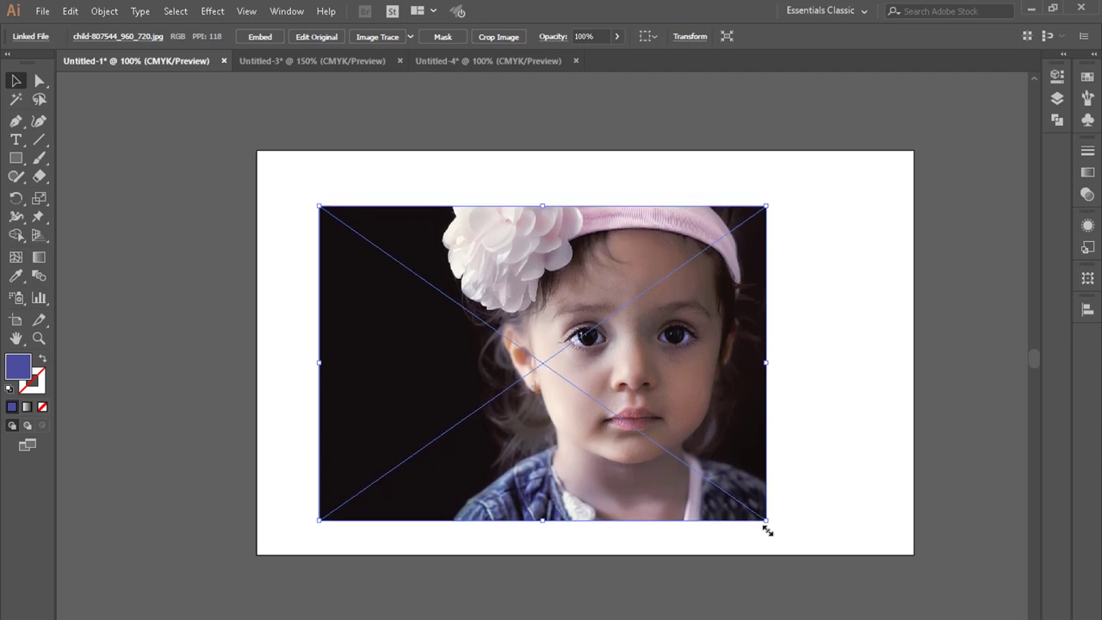
{"action": "key", "text": "Left"}
{"action": "key", "text": "Left"}
{"action": "key", "text": "Left"}
{"action": "key", "text": "Left"}
{"action": "key", "text": "Left"}
{"action": "key", "text": "Left"}
{"action": "key", "text": "Left"}
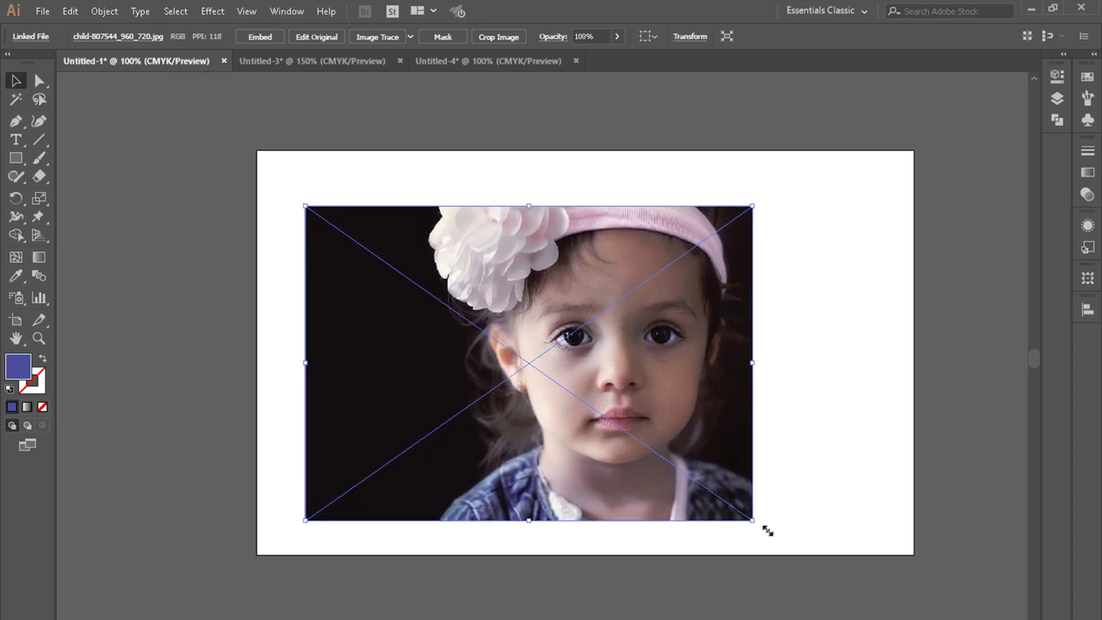
{"action": "left_click", "coordinate": [837, 375]}
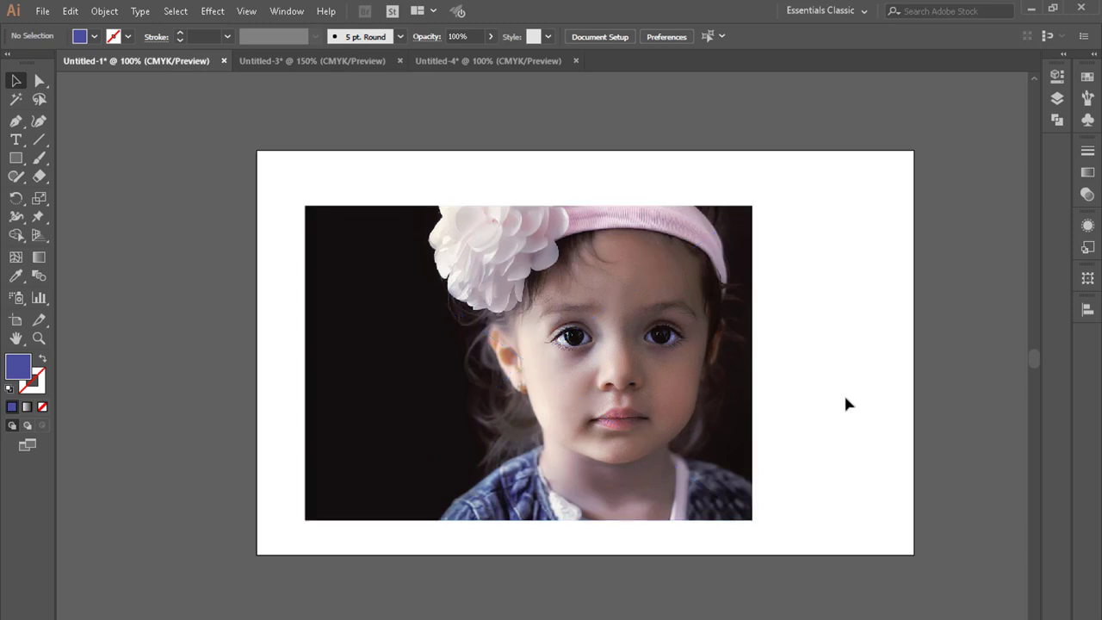
Try clipping the photo with the diamond grid, then undo the failed mask and deselect
{"action": "left_click", "coordinate": [683, 312]}
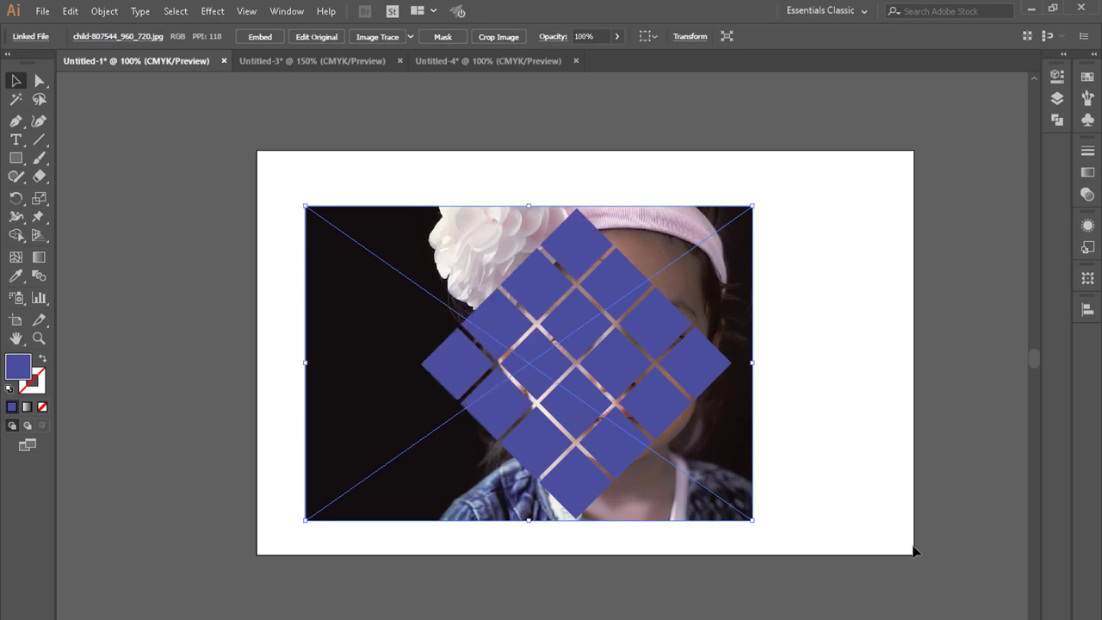
{"action": "left_click", "coordinate": [881, 436]}
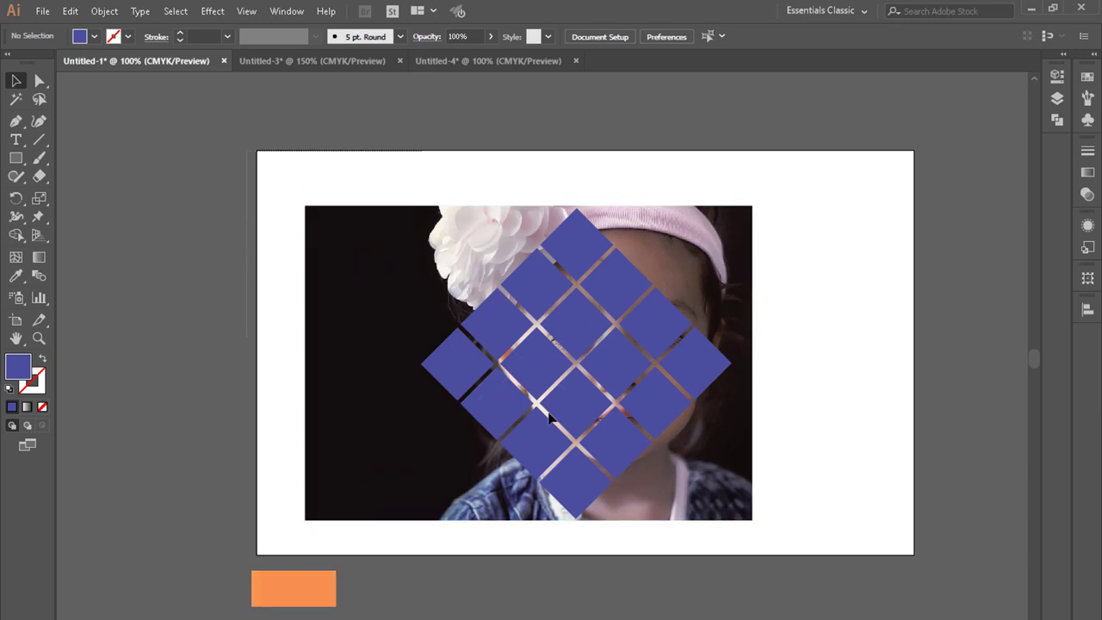
{"action": "left_click_drag", "start_coordinate": [824, 553], "coordinate": [260, 153]}
{"action": "right_click", "coordinate": [600, 386]}
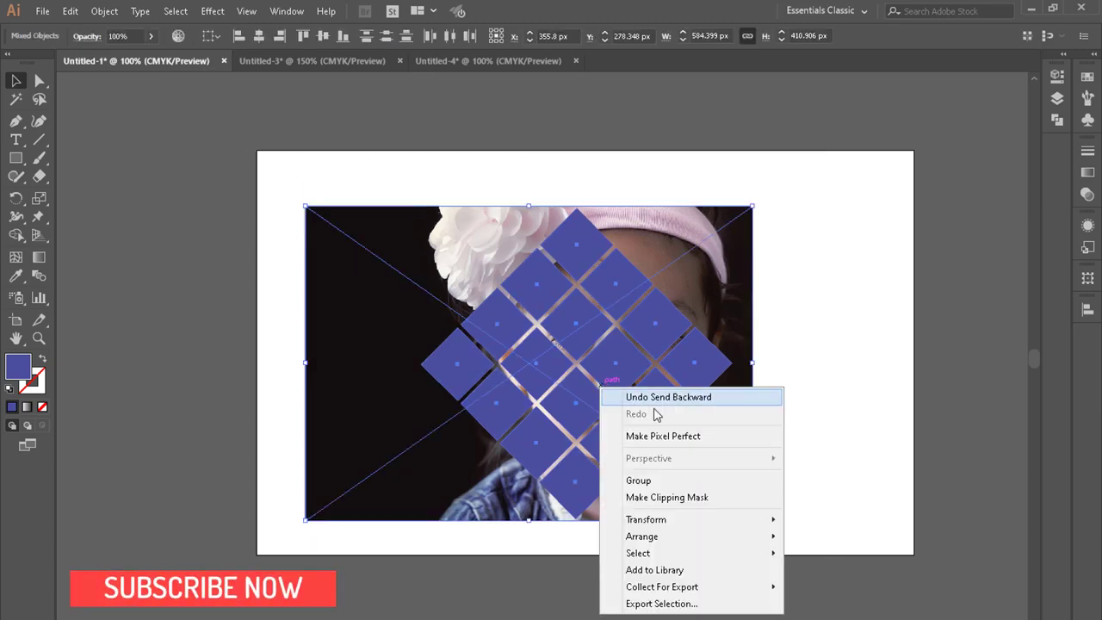
{"action": "left_click", "coordinate": [677, 499]}
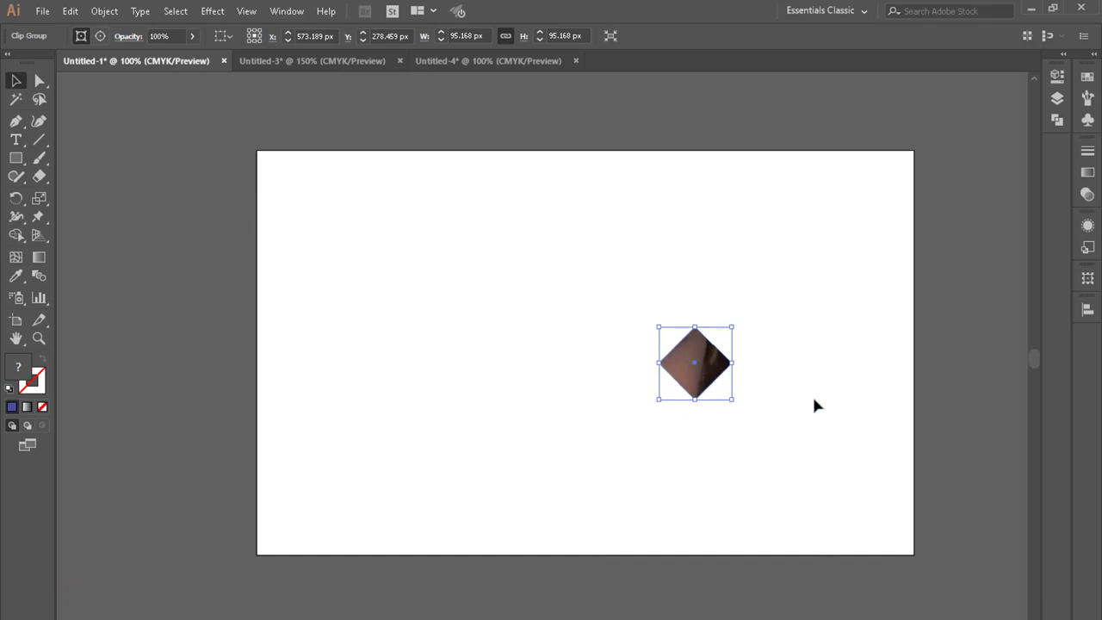
{"action": "key", "text": "a"}
{"action": "key", "text": "ctrl+z"}
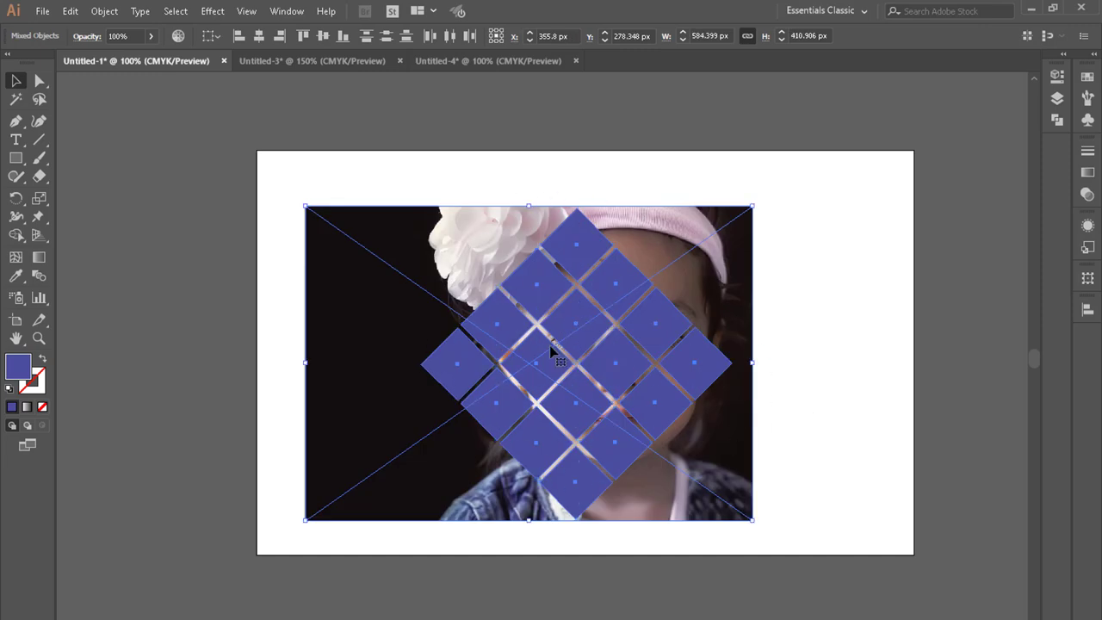
{"action": "left_click", "coordinate": [827, 431]}
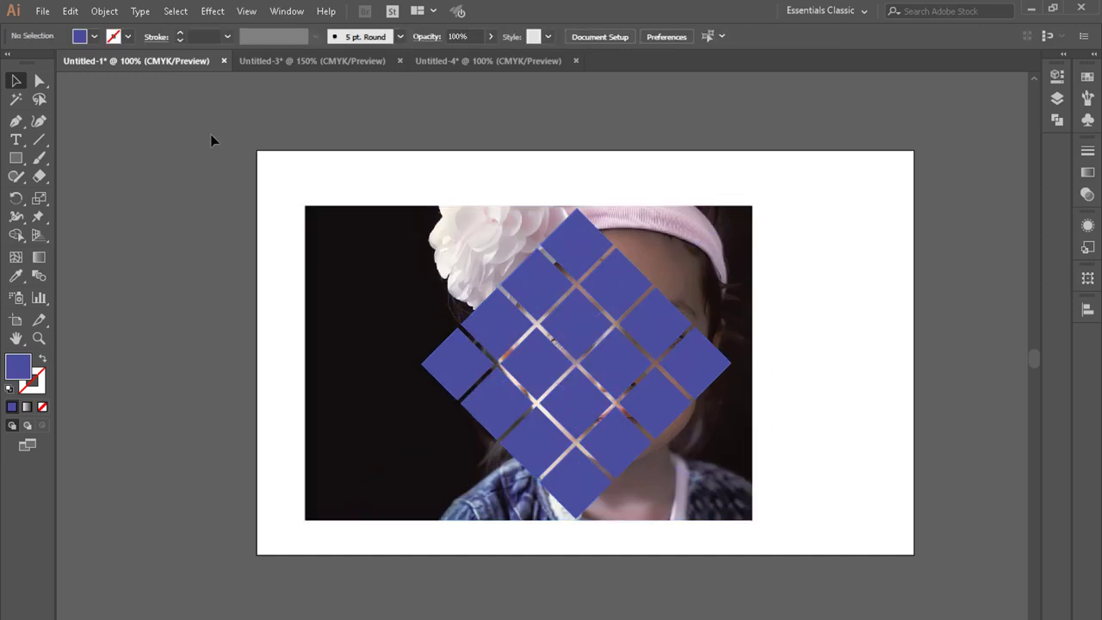
Select only the diamond squares and merge them into one compound path
{"action": "left_click_drag", "start_coordinate": [211, 136], "coordinate": [818, 545]}
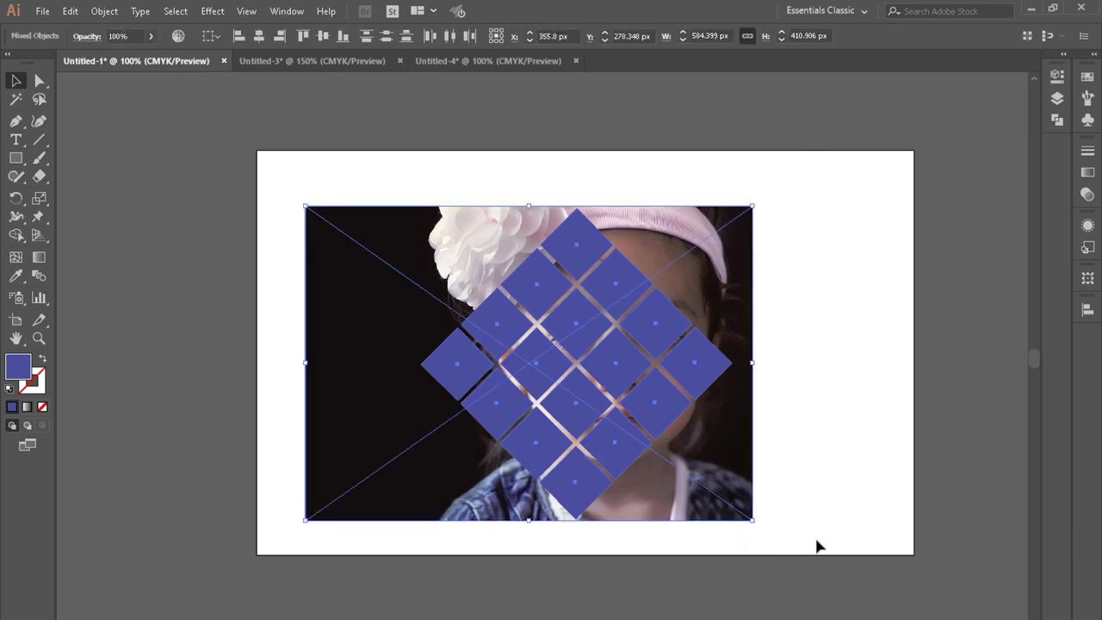
{"action": "left_click", "coordinate": [361, 312], "text": "shift"}
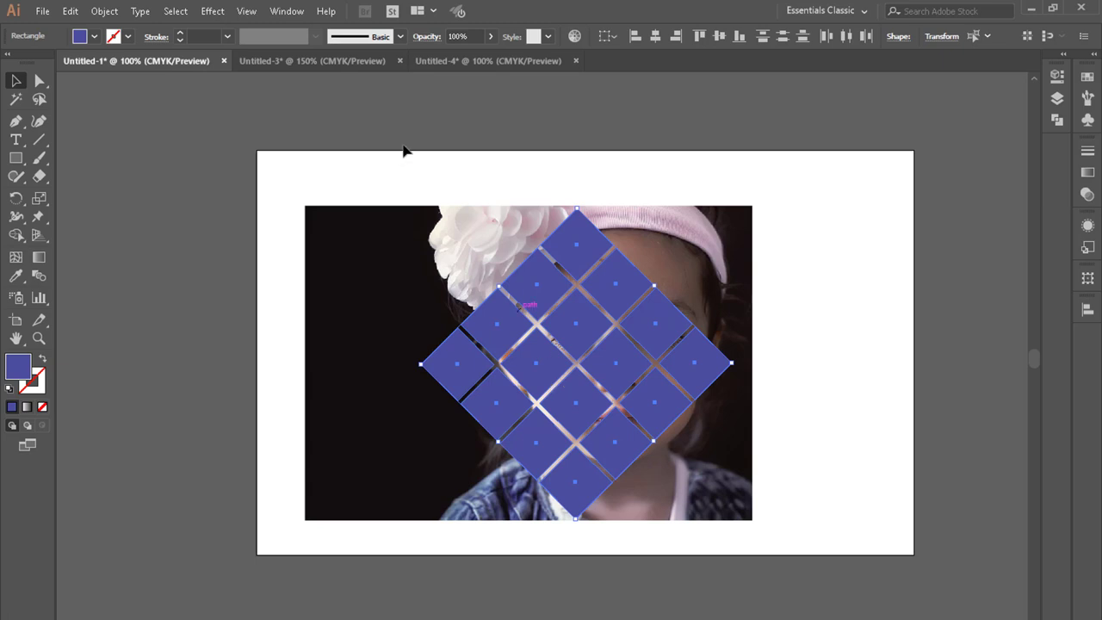
{"action": "left_click", "coordinate": [103, 11]}
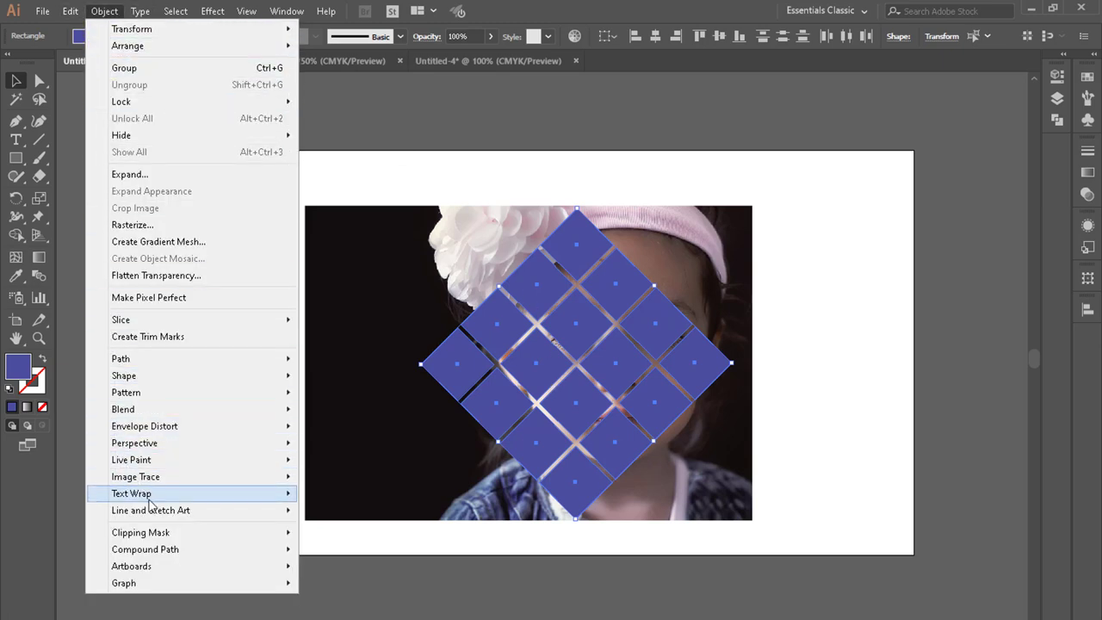
{"action": "mouse_move", "coordinate": [146, 550]}
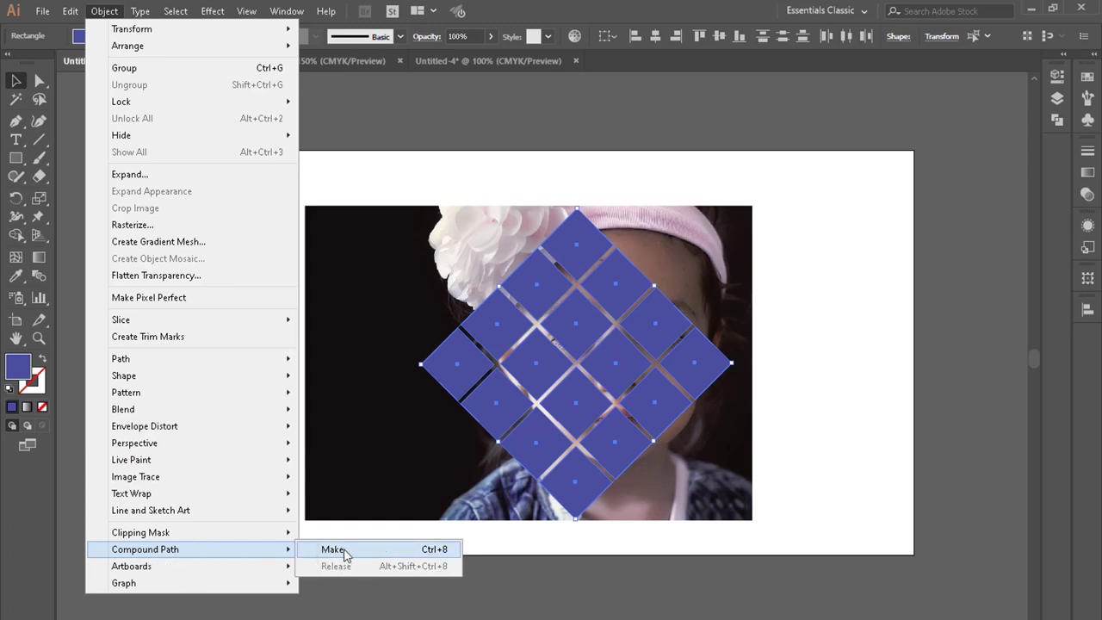
{"action": "left_click", "coordinate": [334, 549]}
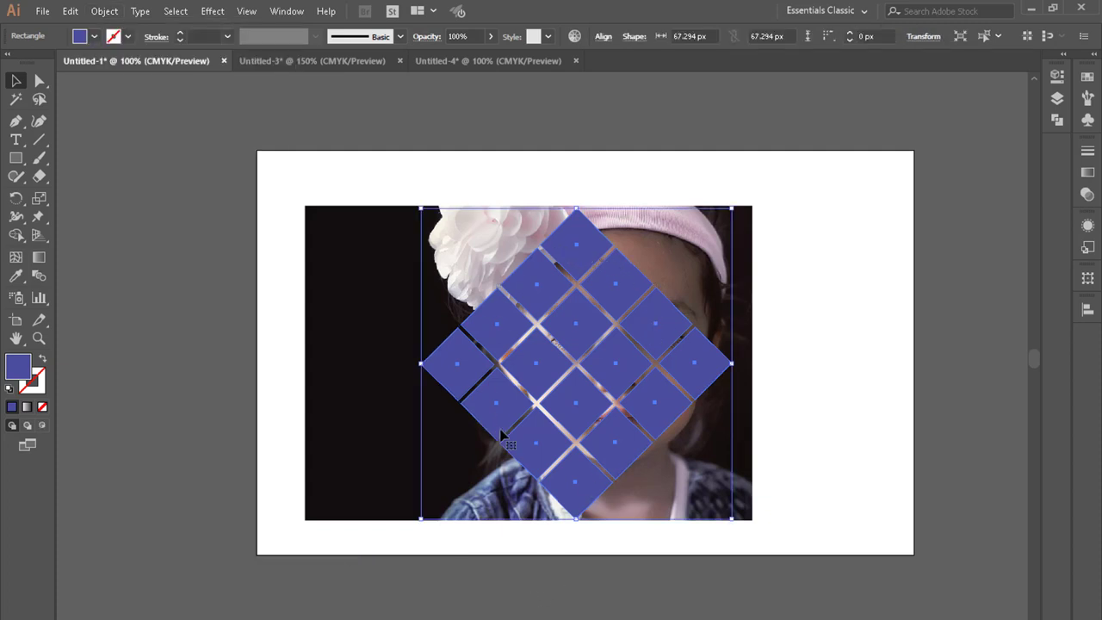
Shift the compound grid slightly right and up, then select both photo and grid
{"action": "mouse_move", "coordinate": [577, 424]}
{"action": "left_mouse_down"}
{"action": "mouse_move", "coordinate": [598, 424]}
{"action": "mouse_move", "coordinate": [586, 425]}
{"action": "left_mouse_up"}
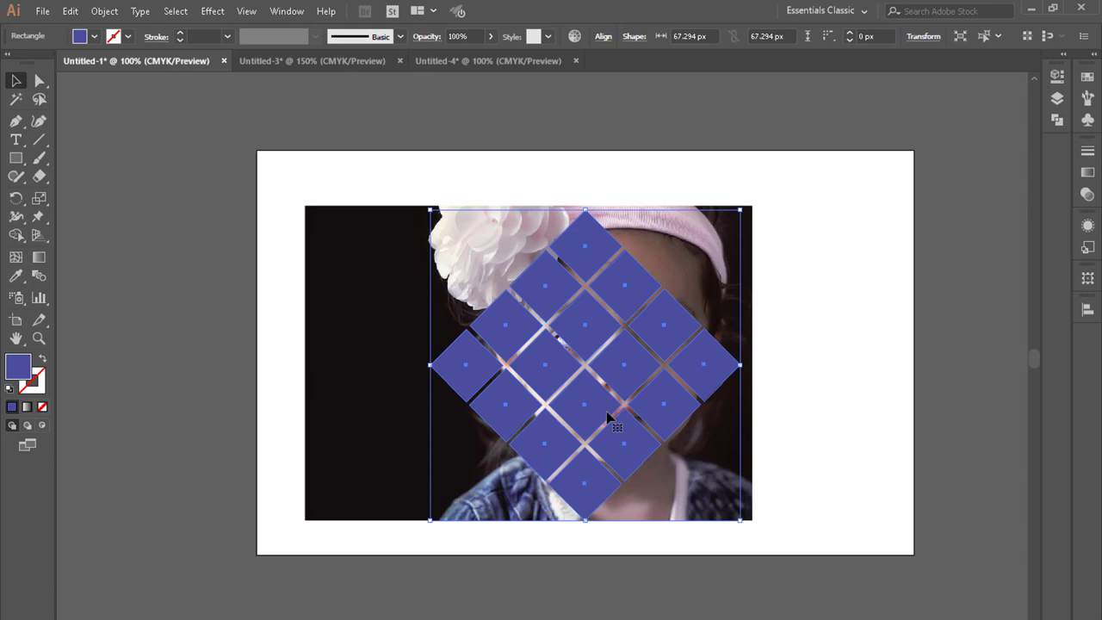
{"action": "left_click_drag", "start_coordinate": [607, 418], "coordinate": [607, 415]}
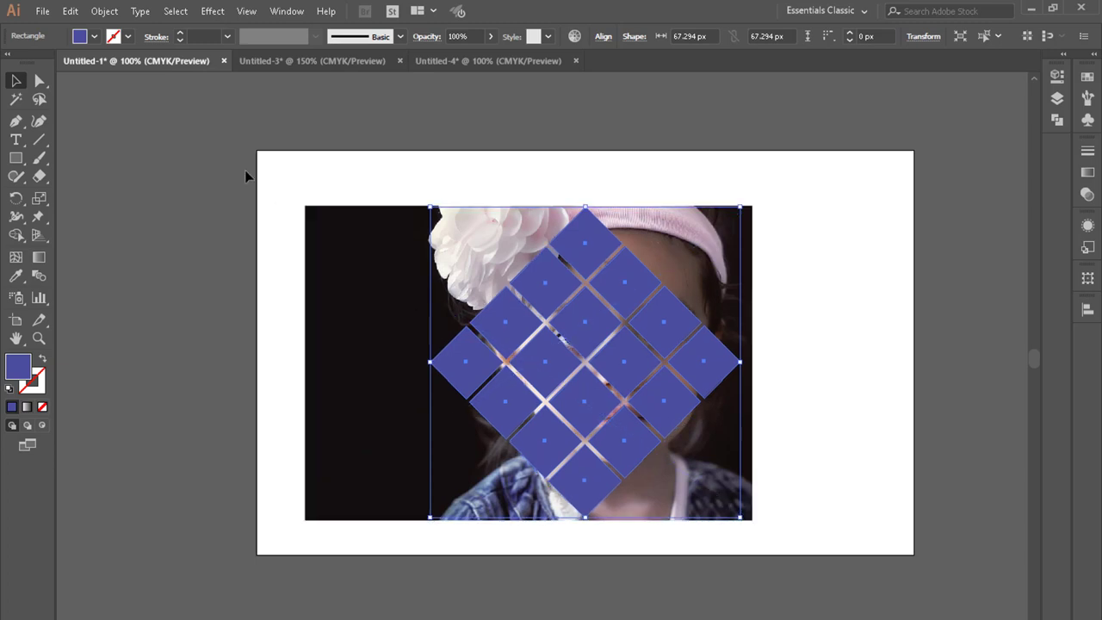
{"action": "left_click_drag", "start_coordinate": [244, 170], "coordinate": [817, 586]}
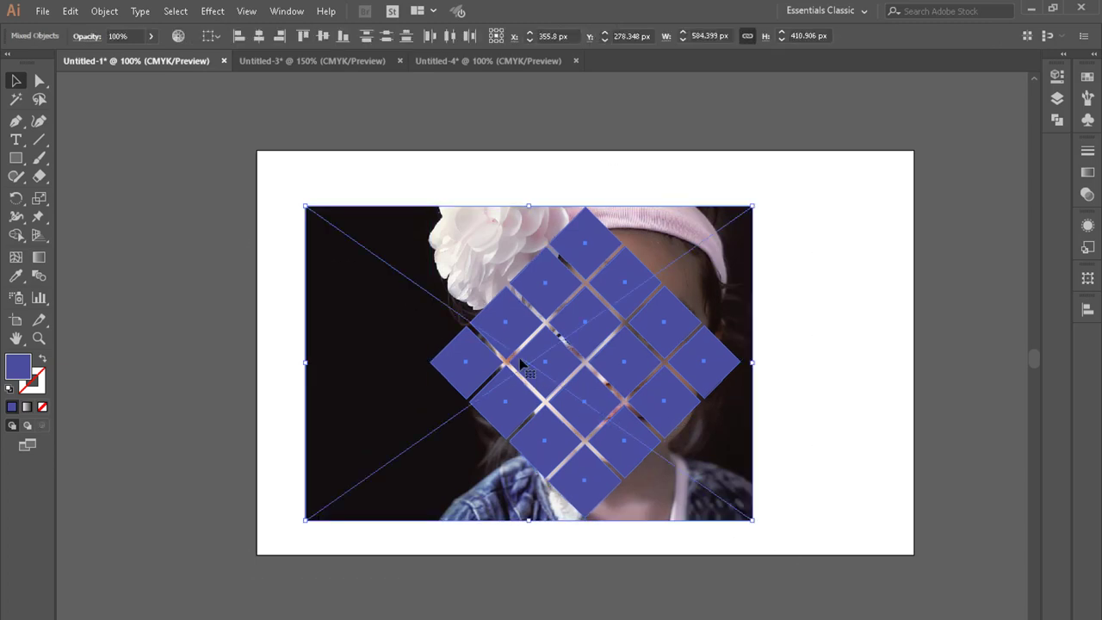
Apply Make Clipping Mask to the photo and diamond grid, then deselect and zoom in
{"action": "right_click", "coordinate": [586, 379]}
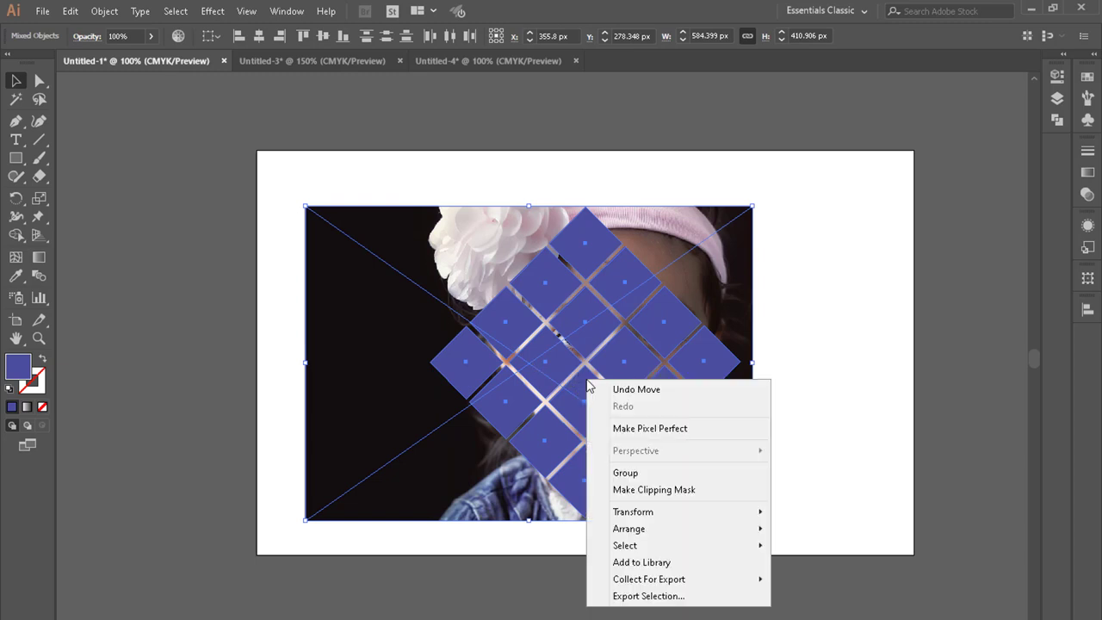
{"action": "left_click", "coordinate": [688, 491]}
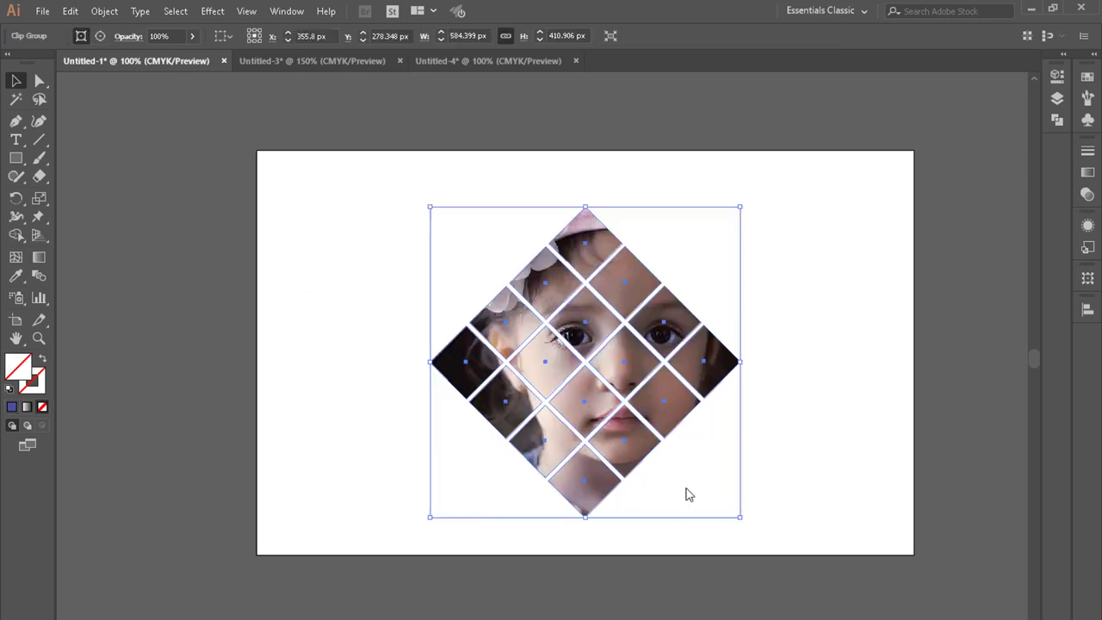
{"action": "left_click", "coordinate": [823, 431]}
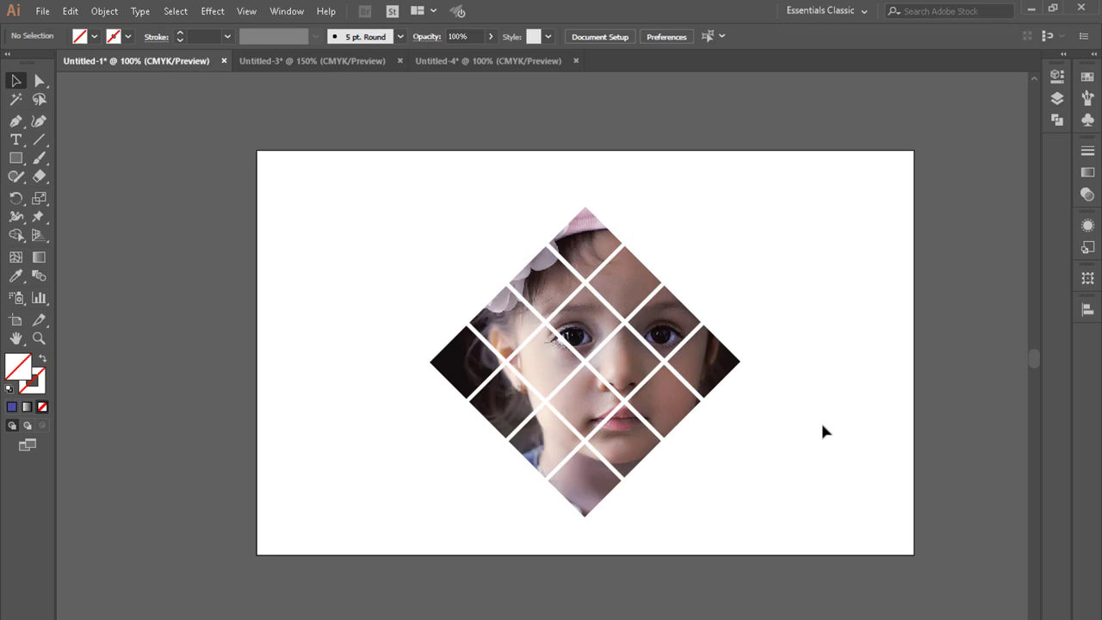
{"action": "key", "text": "ctrl+equal"}
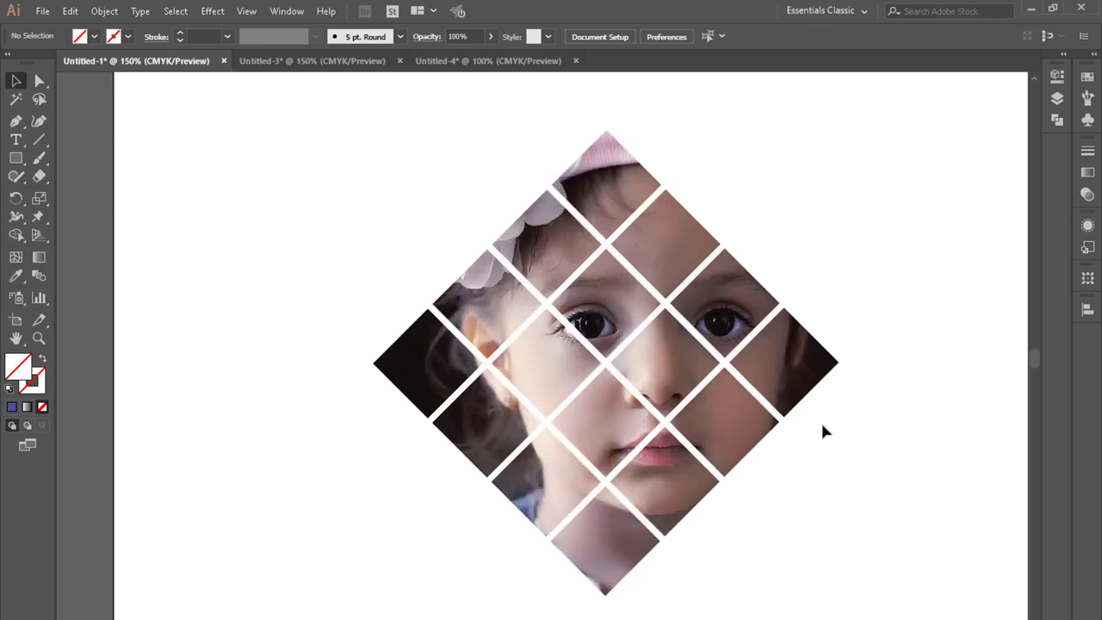